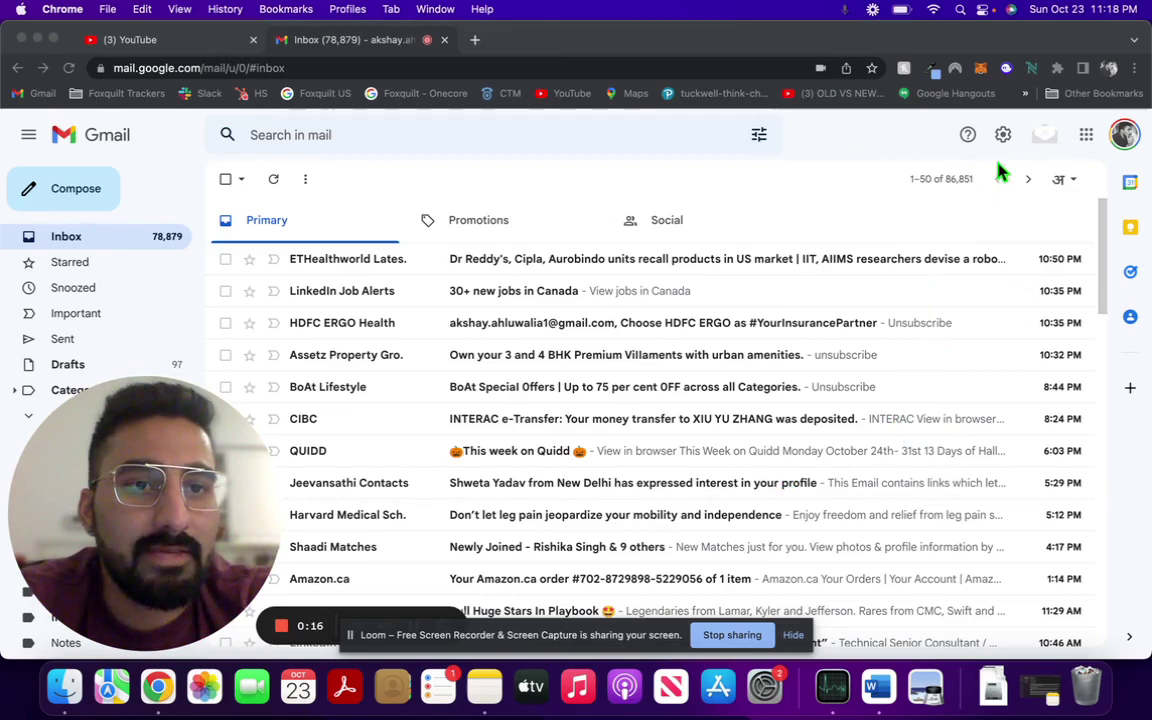
Step: Focus the Chrome window and open Gmail's quick settings panel from the gear icon
click(991, 222)
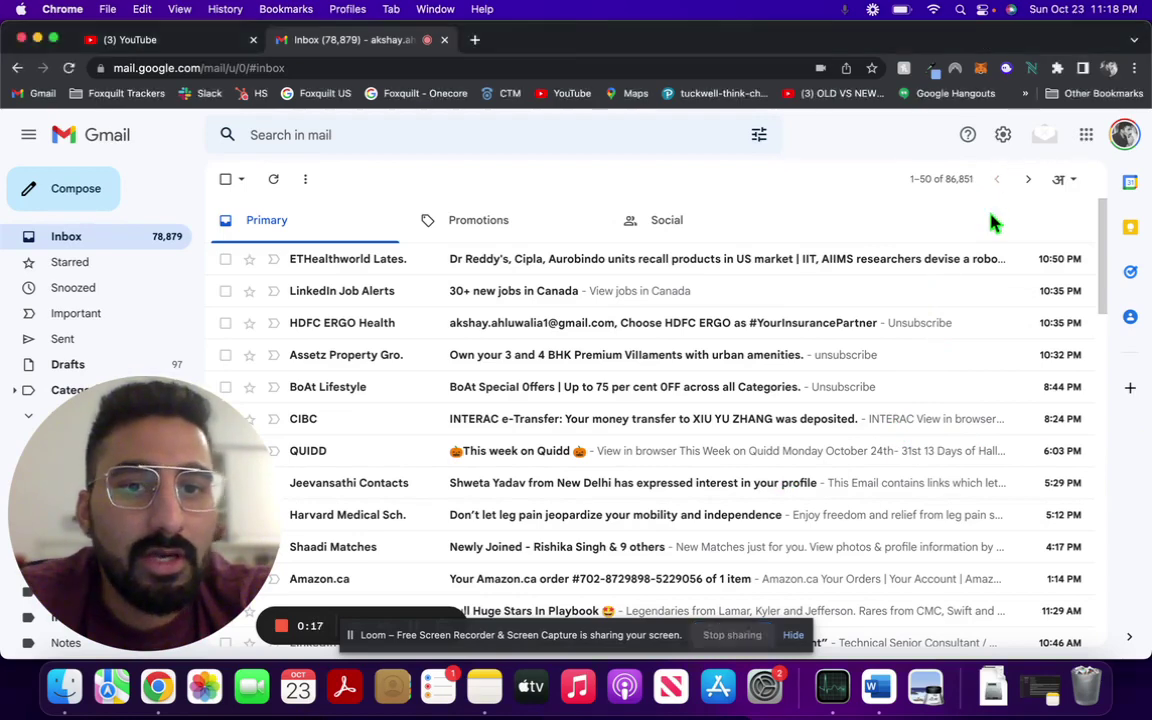
click(1003, 137)
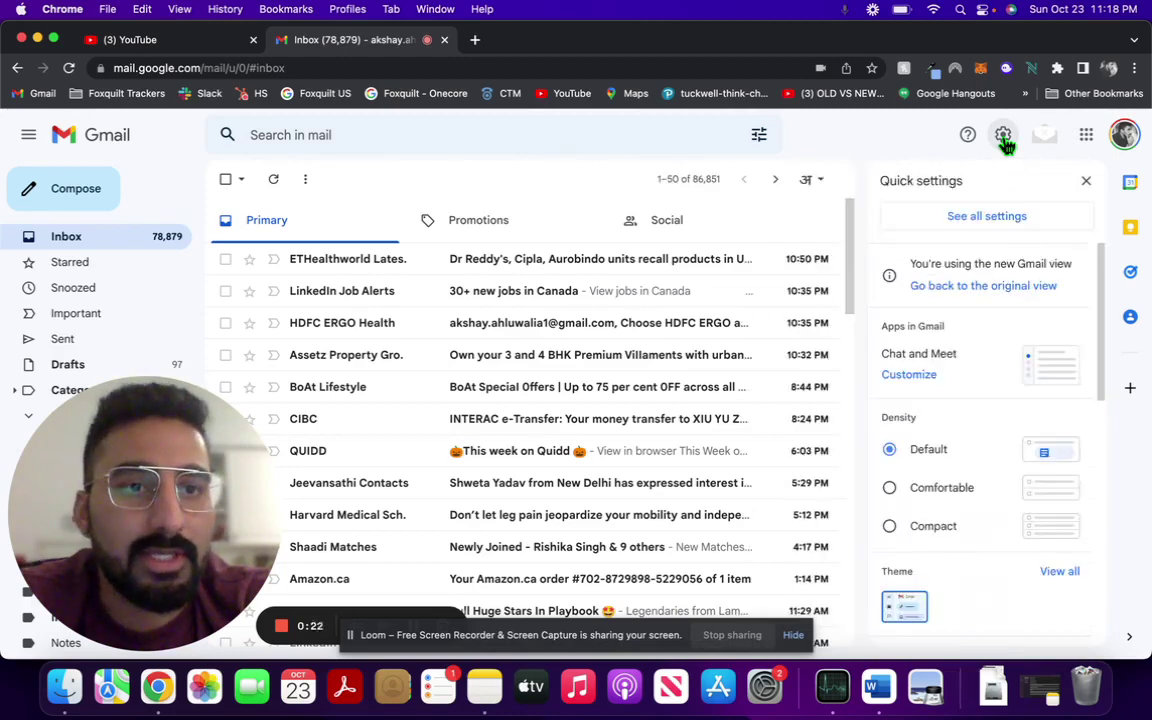
Step: Open 'See all settings' and scroll the General tab down to the empty Signature section
click(987, 216)
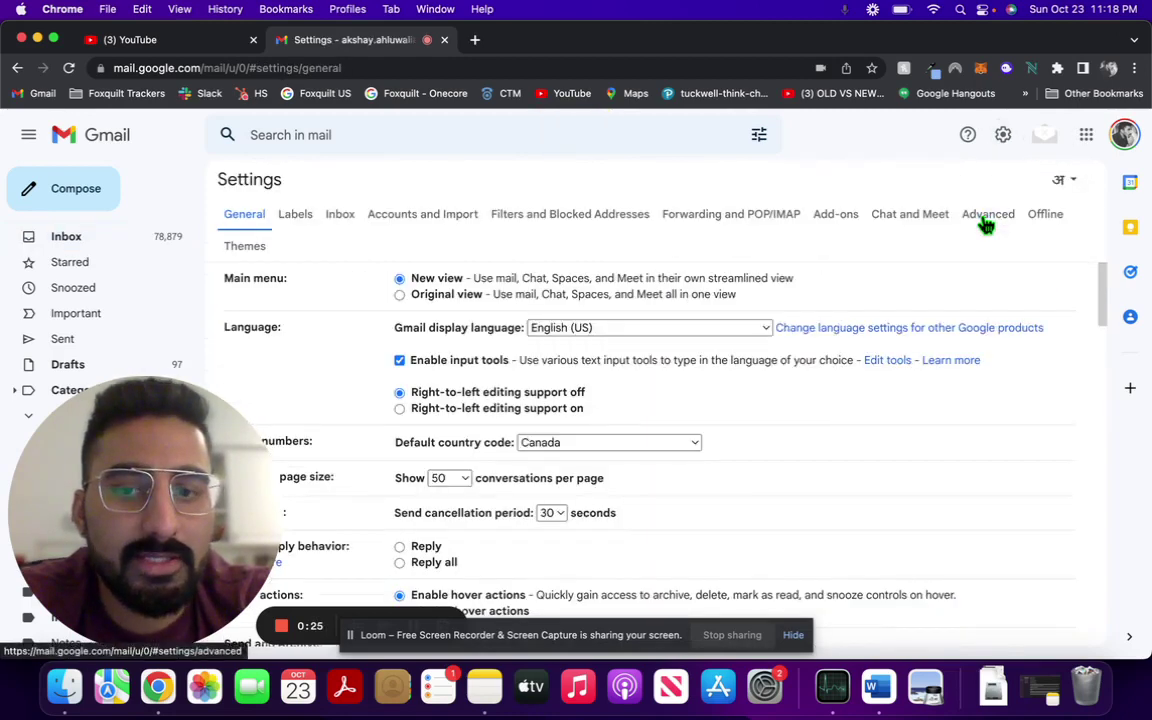
scroll(864, 401, down, 5)
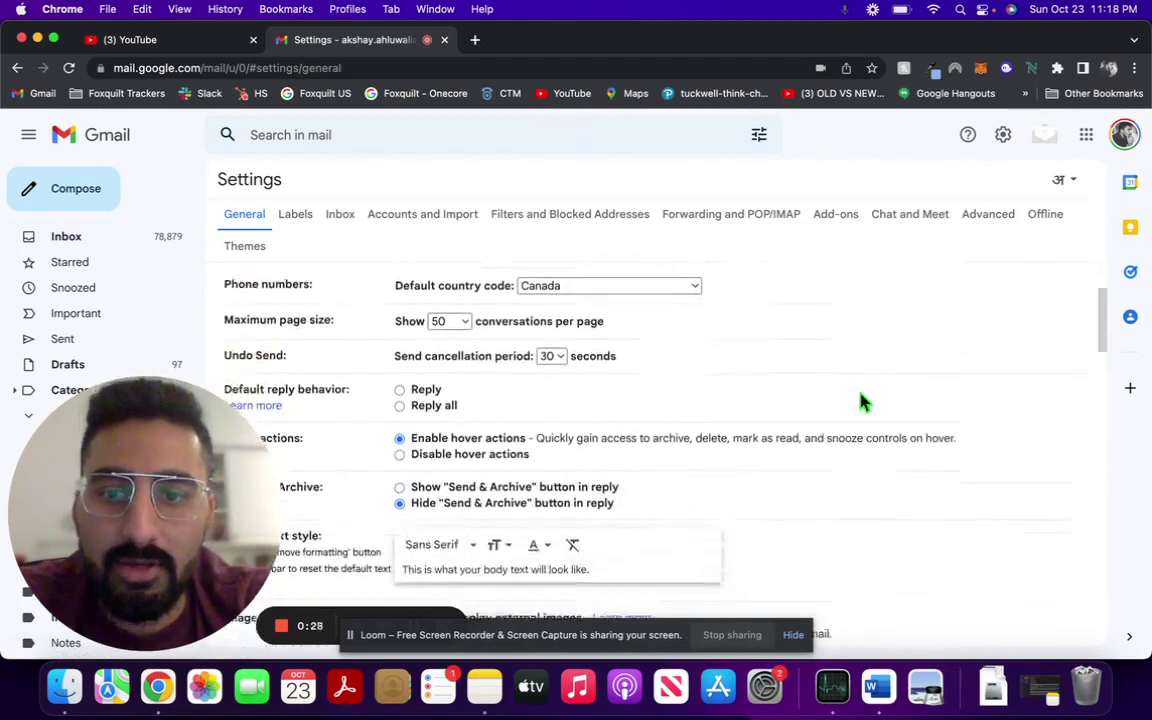
scroll(864, 401, down, 3)
scroll(864, 401, down, 1)
scroll(864, 401, down, 3)
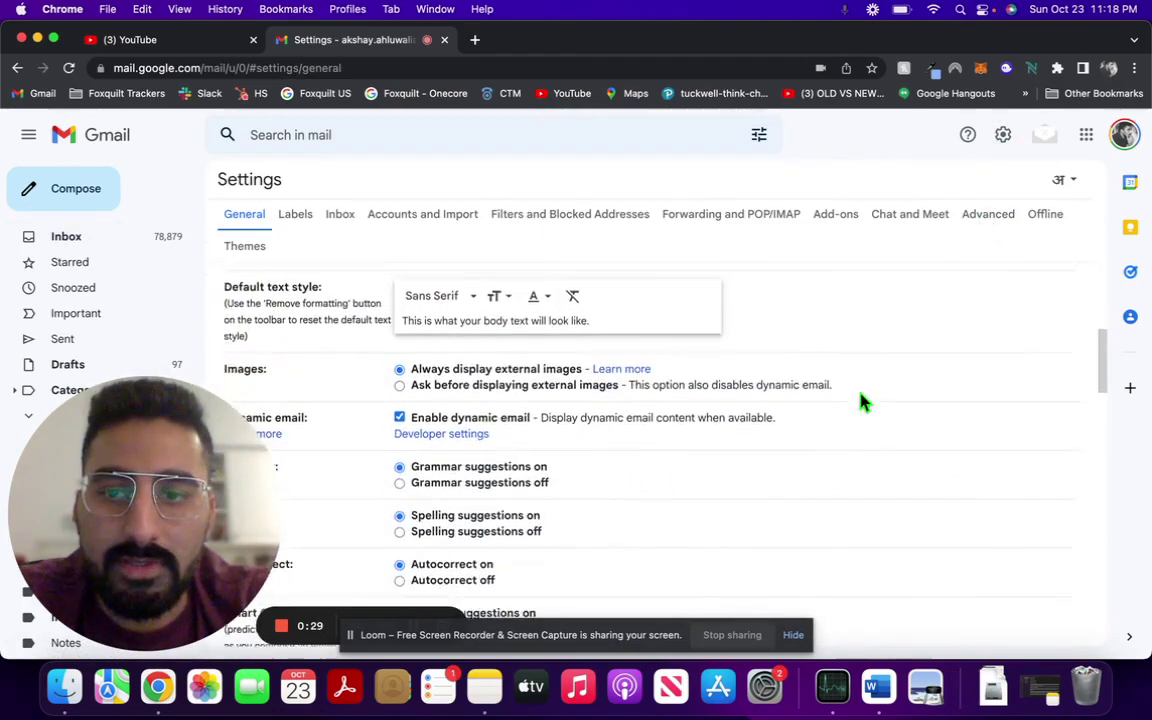
scroll(864, 401, down, 1)
scroll(864, 401, down, 3)
scroll(864, 401, down, 2)
scroll(864, 401, down, 2)
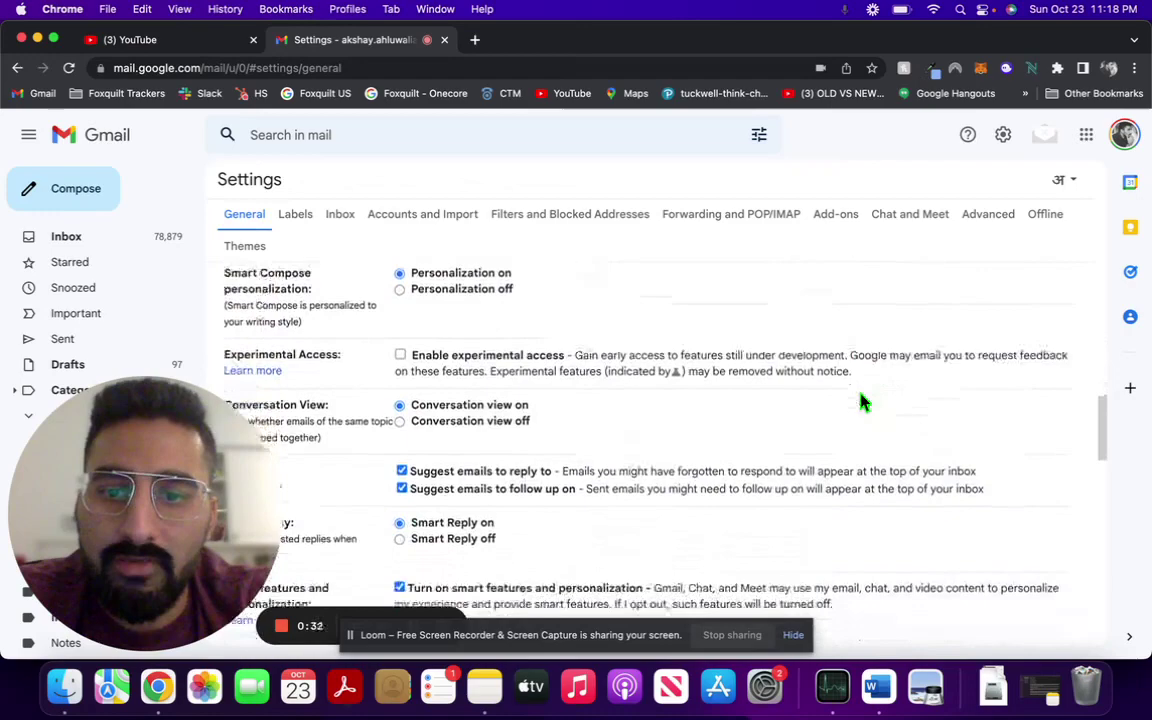
scroll(864, 401, down, 2)
scroll(864, 401, down, 2)
scroll(864, 401, down, 4)
scroll(864, 401, down, 1)
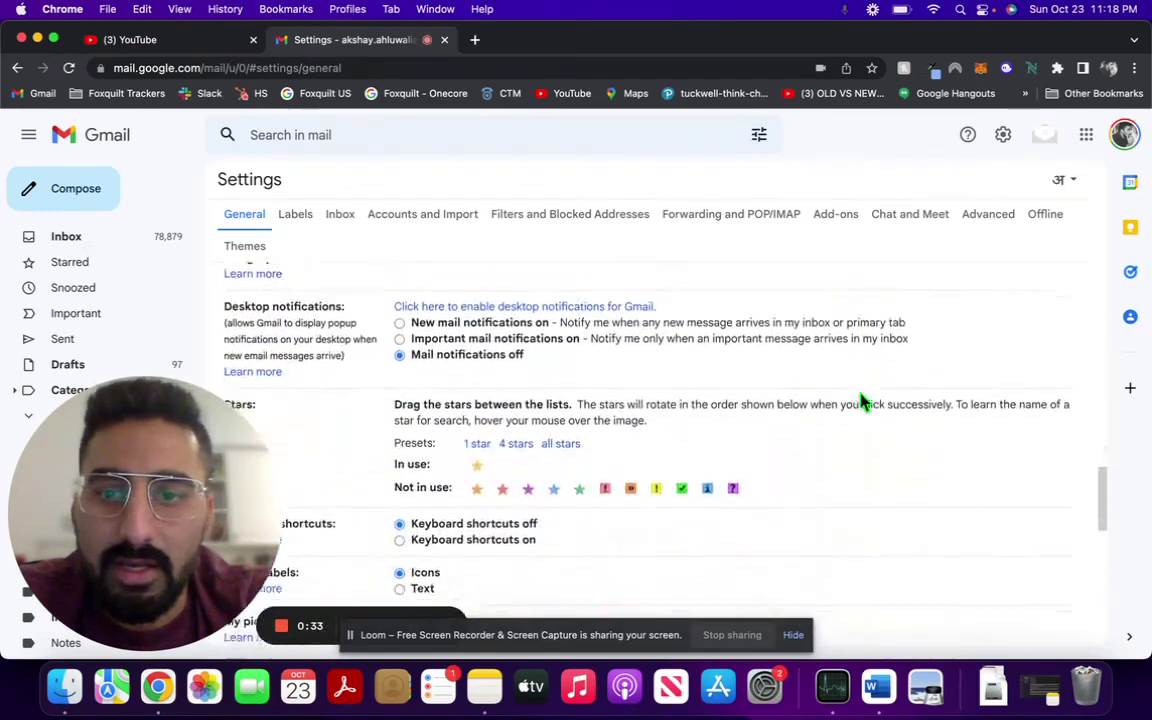
scroll(864, 401, down, 2)
scroll(864, 401, down, 2)
scroll(864, 401, down, 1)
scroll(864, 401, down, 3)
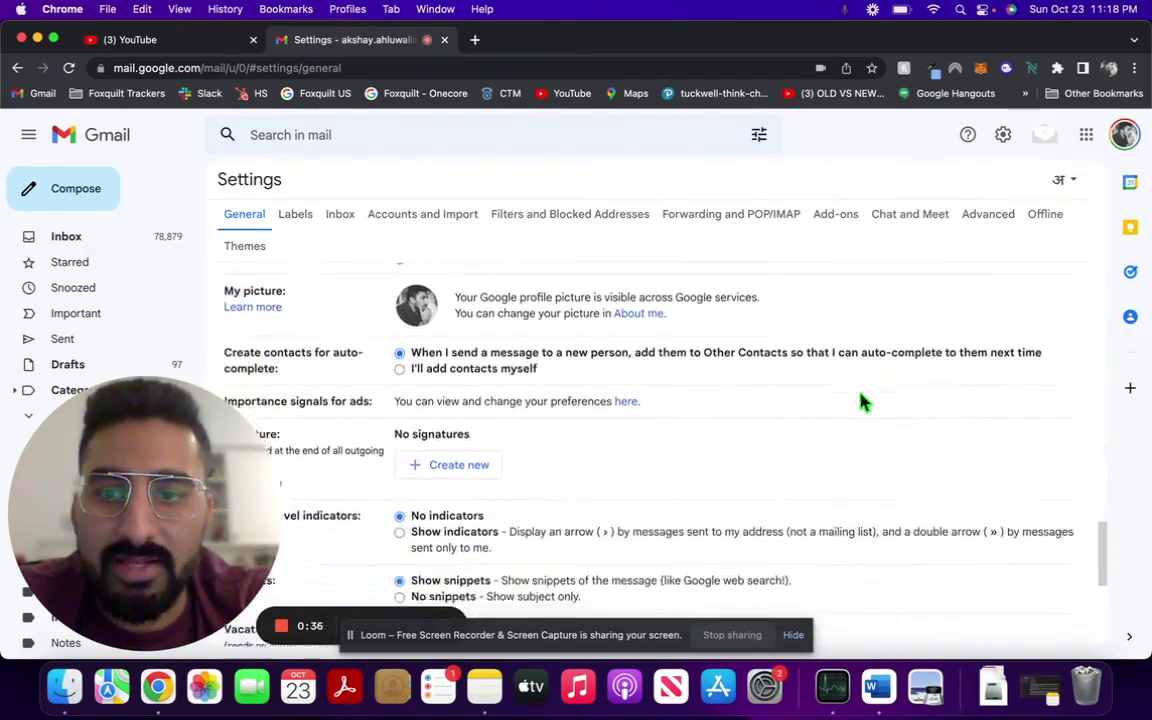
scroll(864, 401, down, 2)
scroll(864, 401, down, 1)
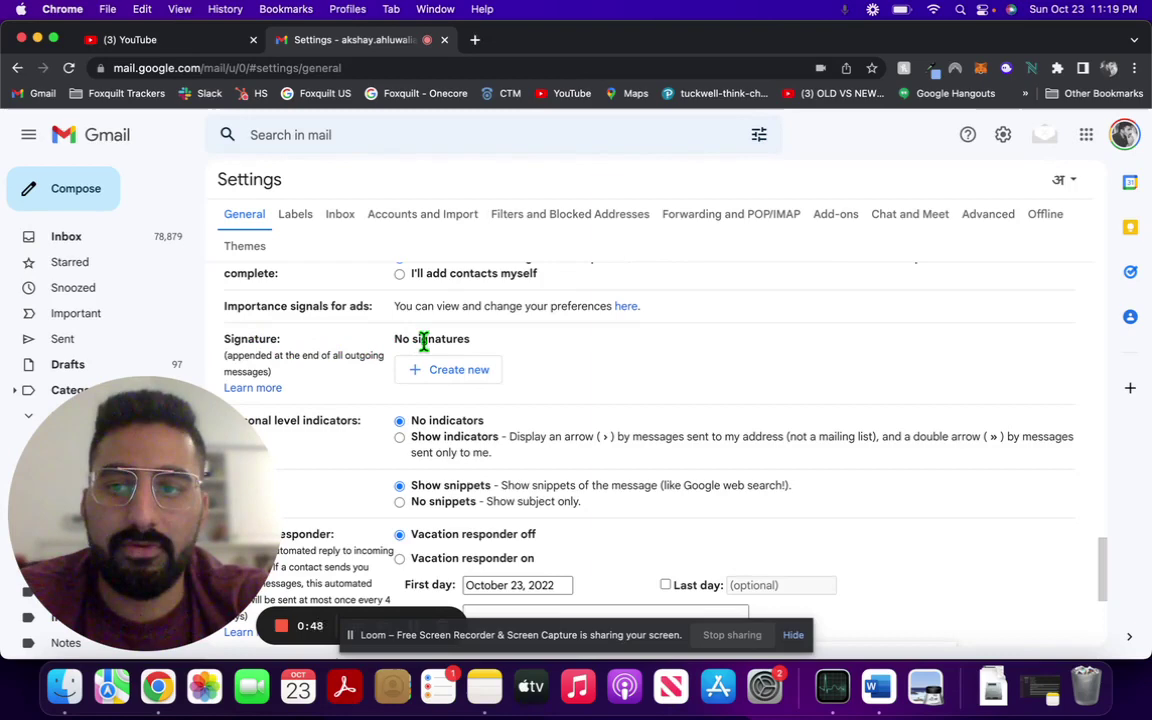
Step: Create a new signature named 'ak'
click(452, 372)
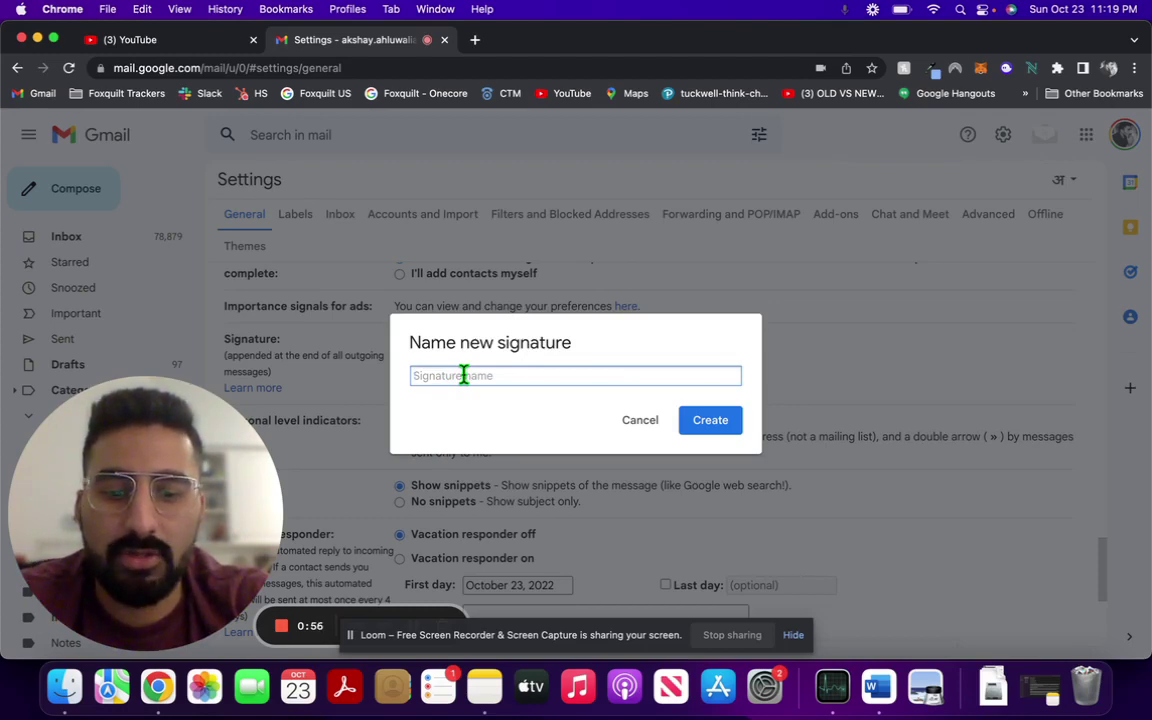
text(ak)
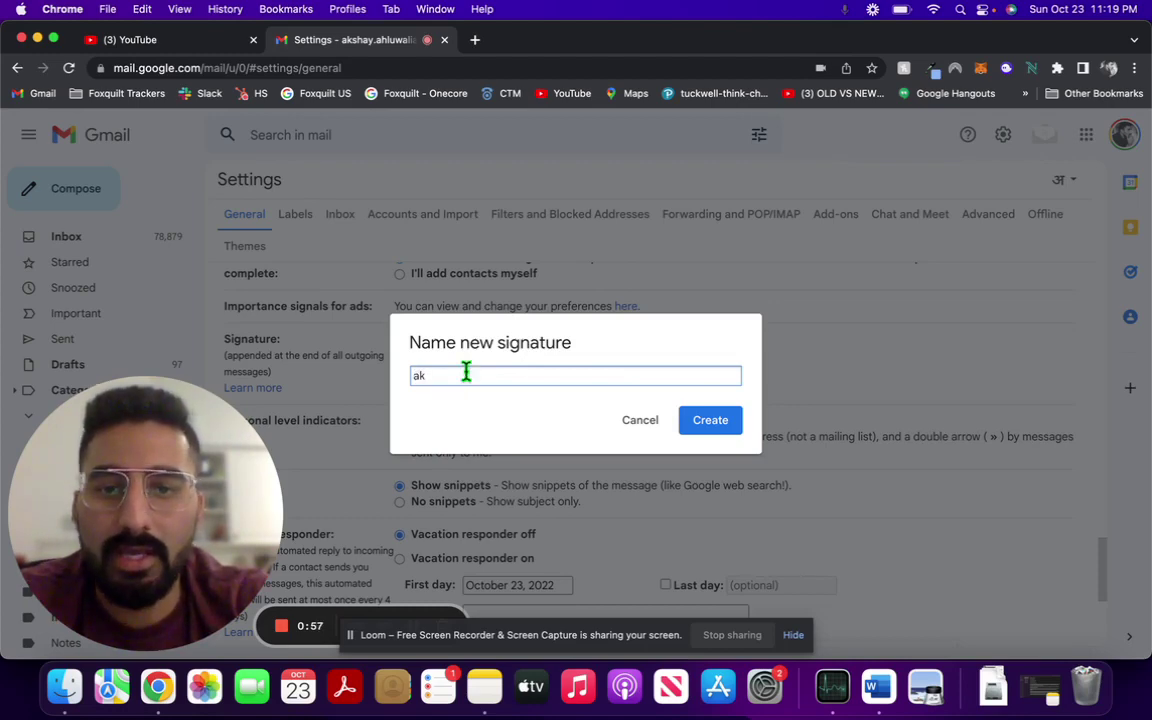
click(713, 420)
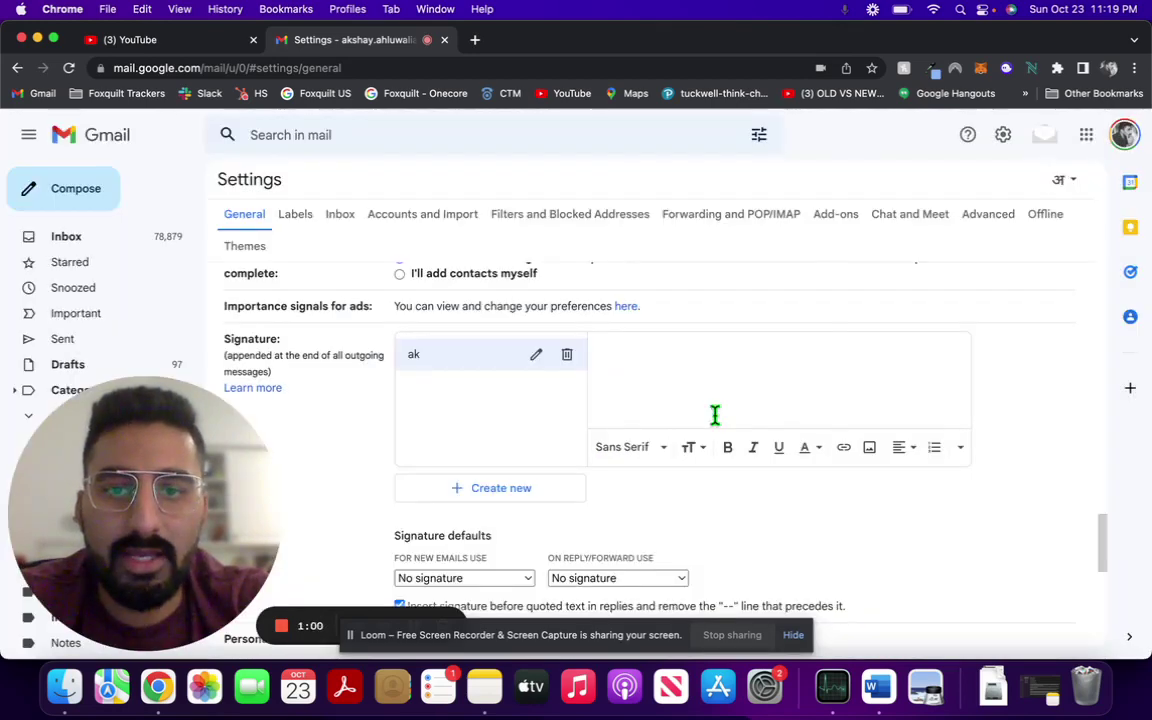
Step: Enter the name, email address and phone number as separate lines in the signature body
click(652, 357)
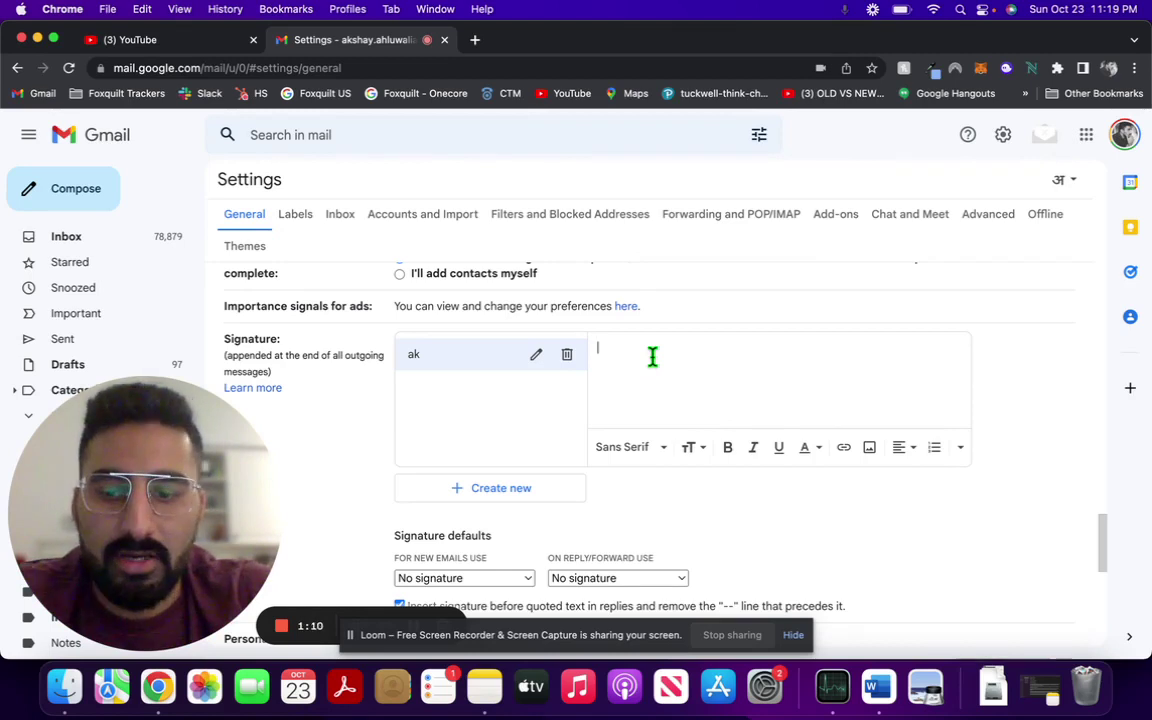
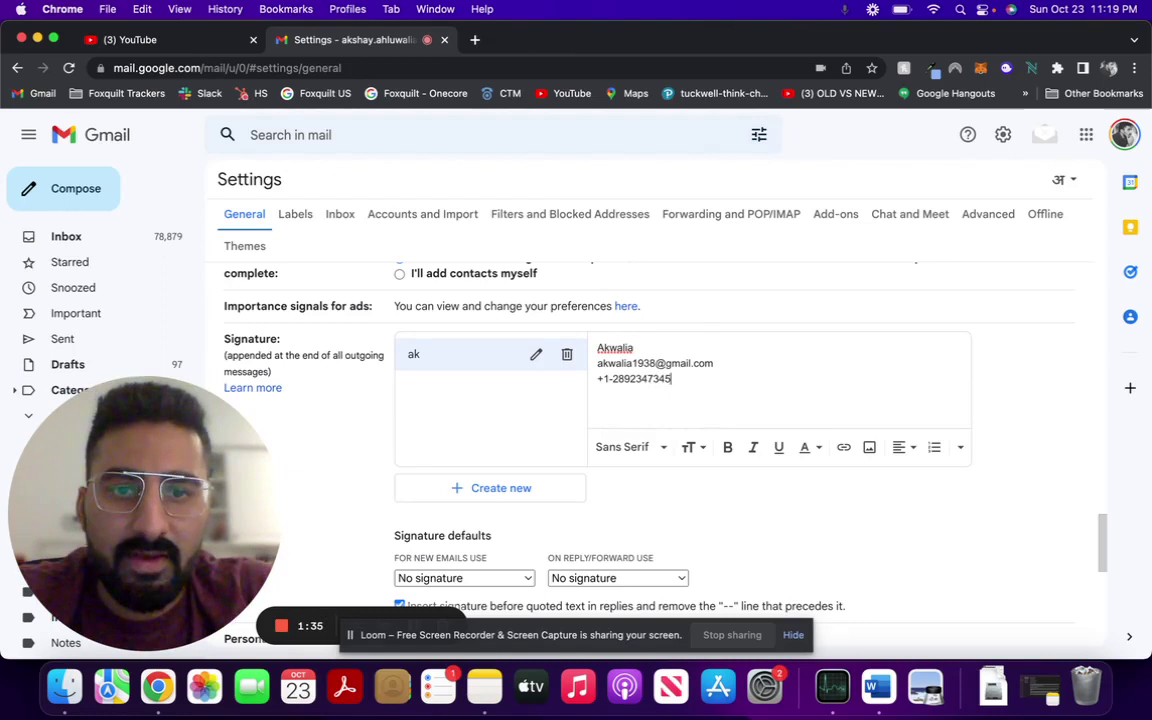
Step: Insert a 'Best,' sign-off line above the name in the signature
click(657, 350)
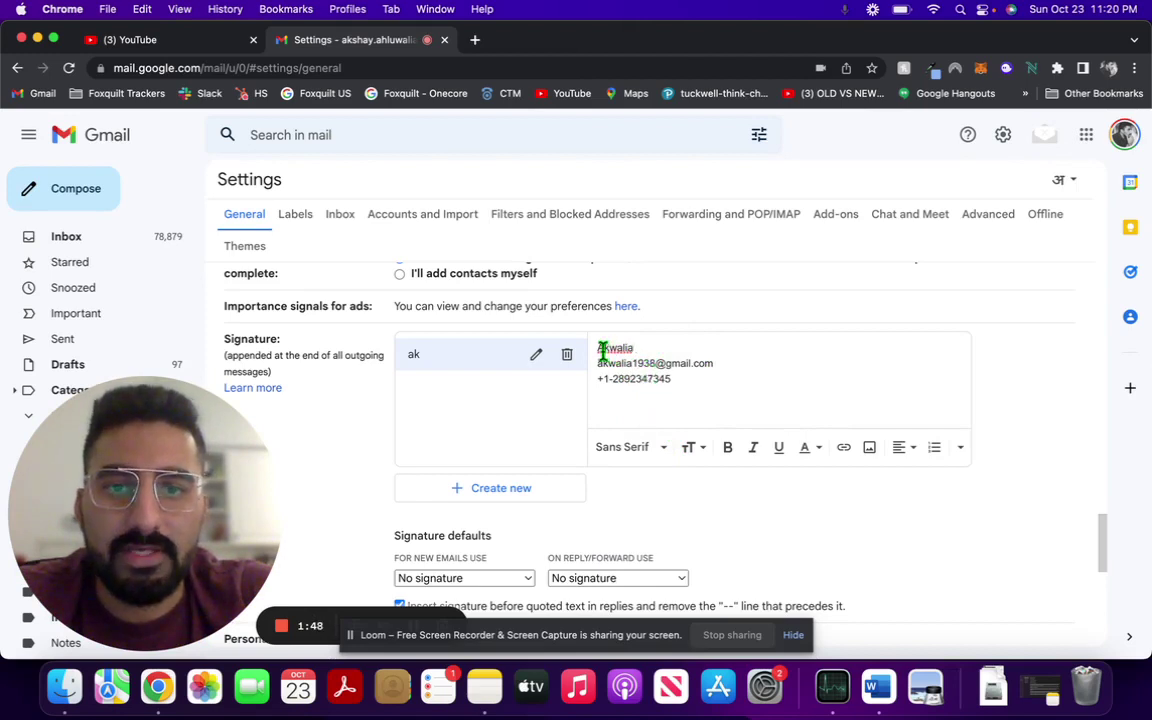
click(600, 350)
key(Return)
key(Up)
text(Best)
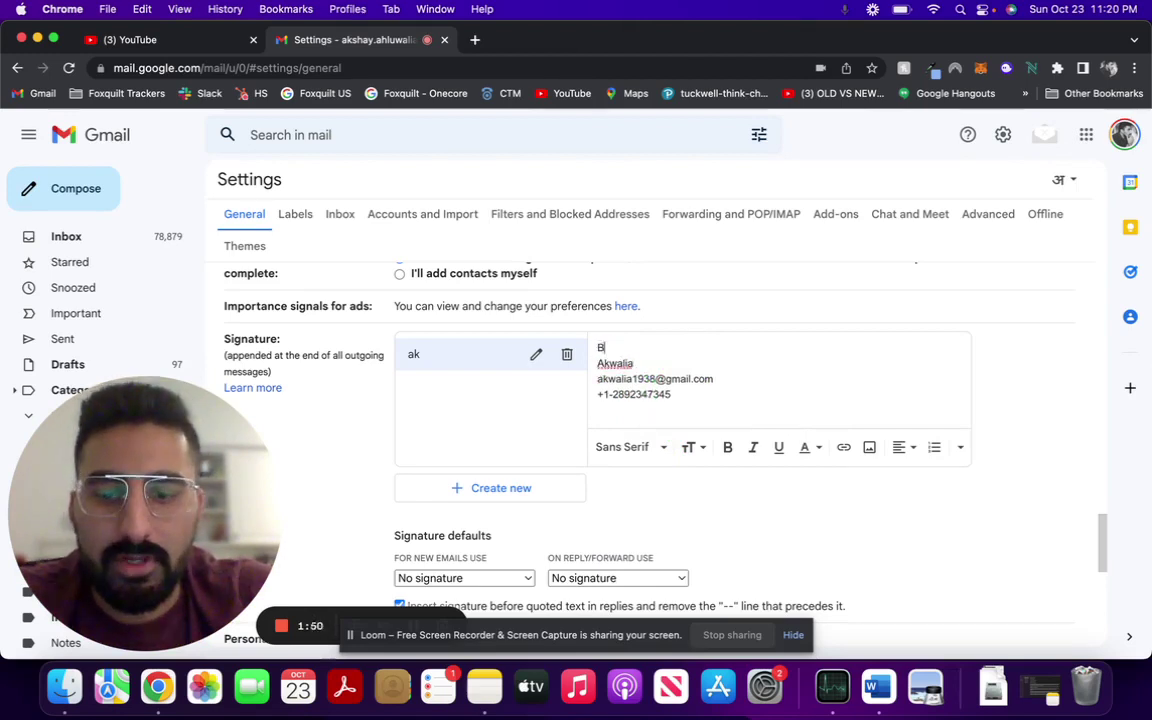
text(,)
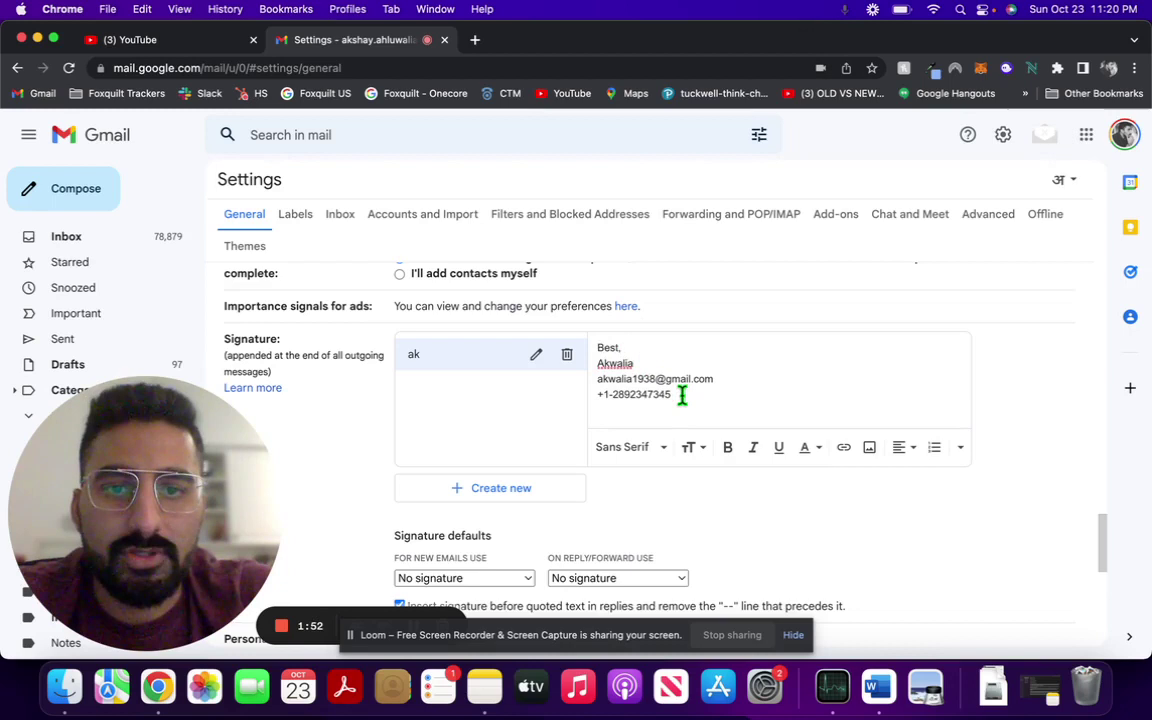
click(681, 393)
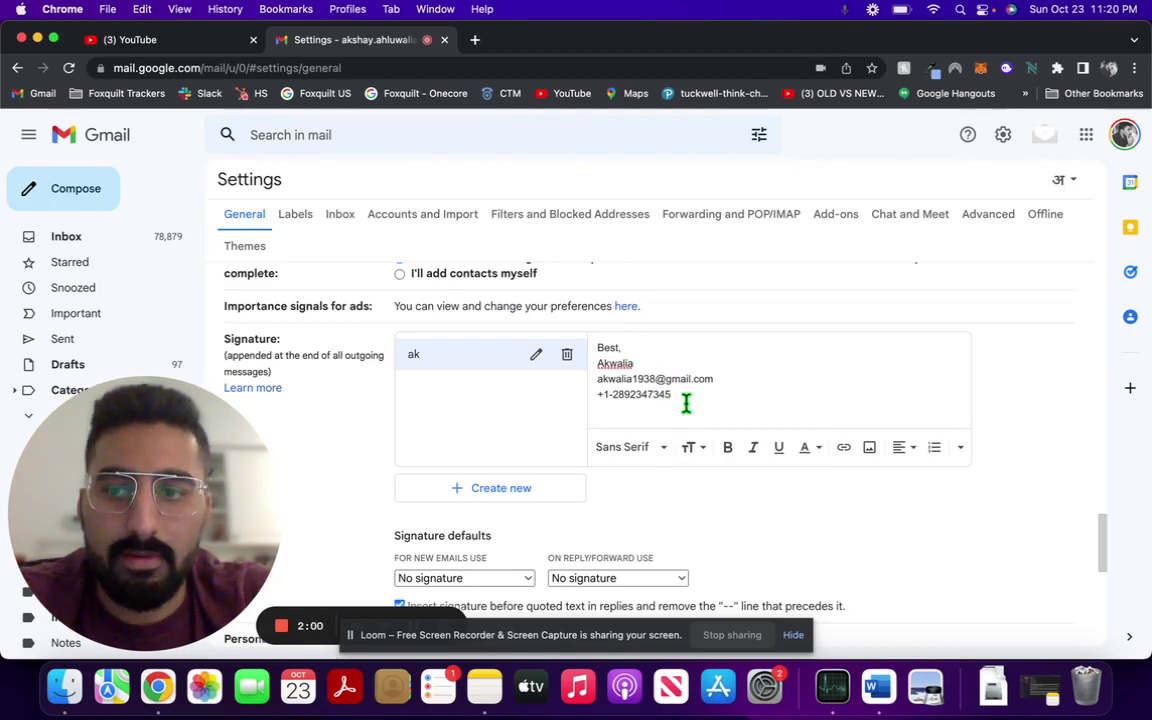
Step: Browse the signature editor's font, text size and colour options without changing anything
scroll(683, 505, down, 1)
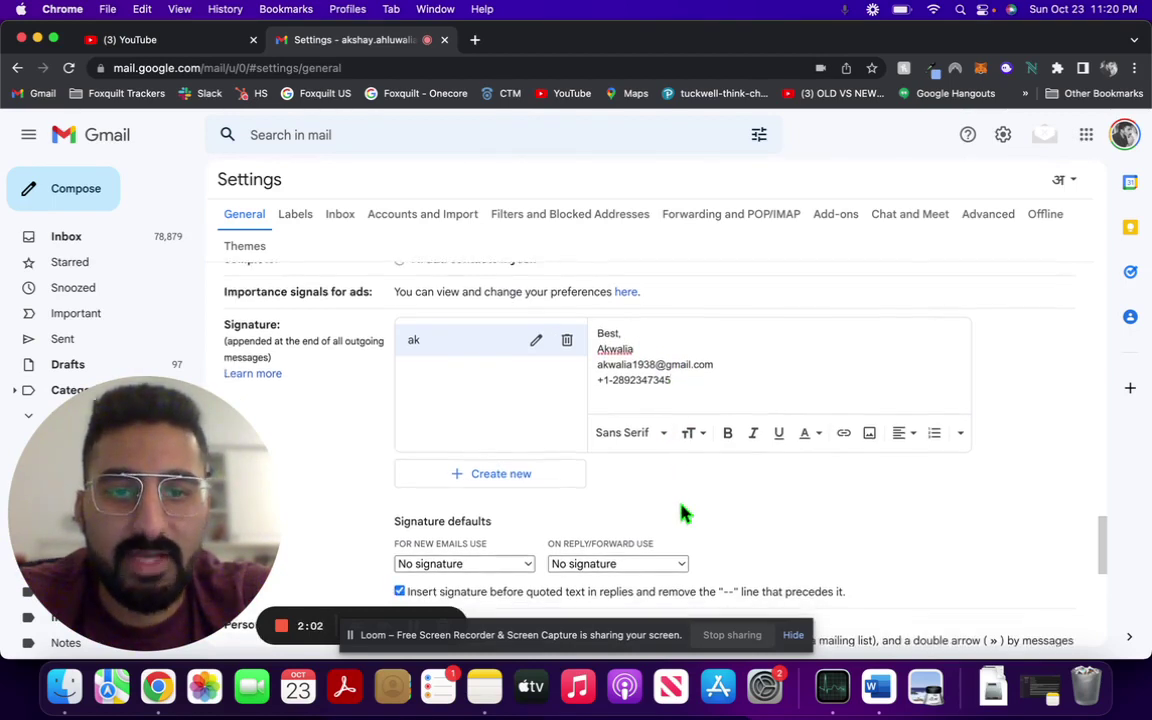
click(663, 437)
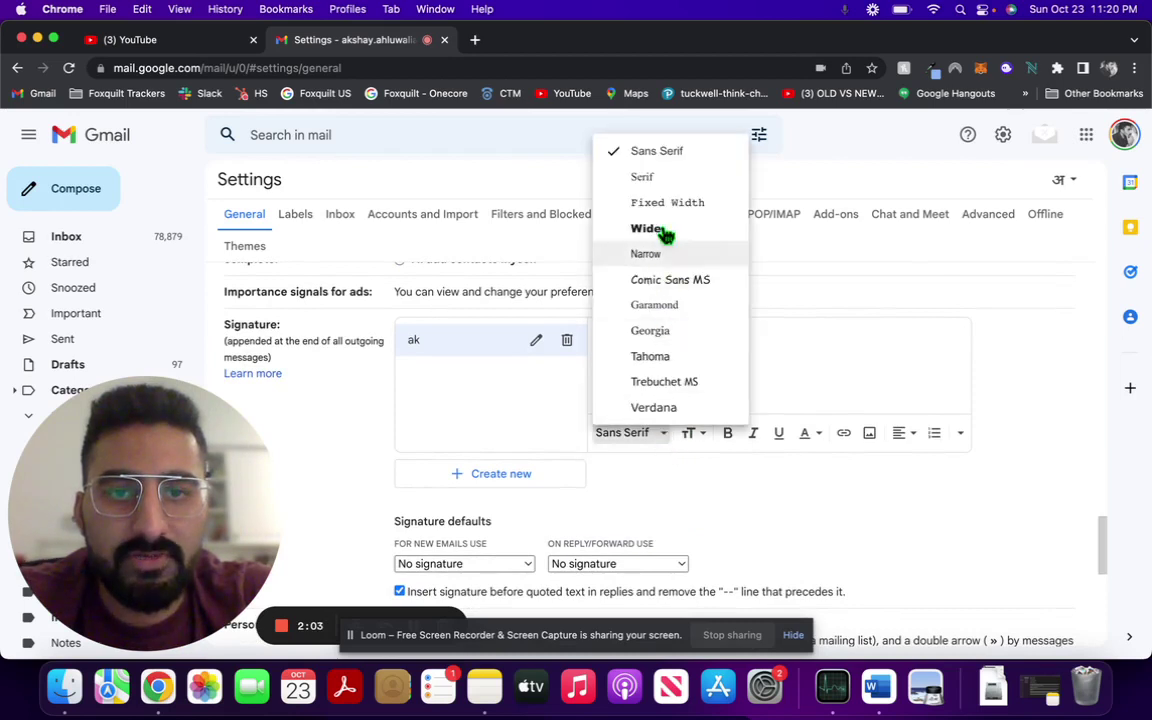
click(690, 452)
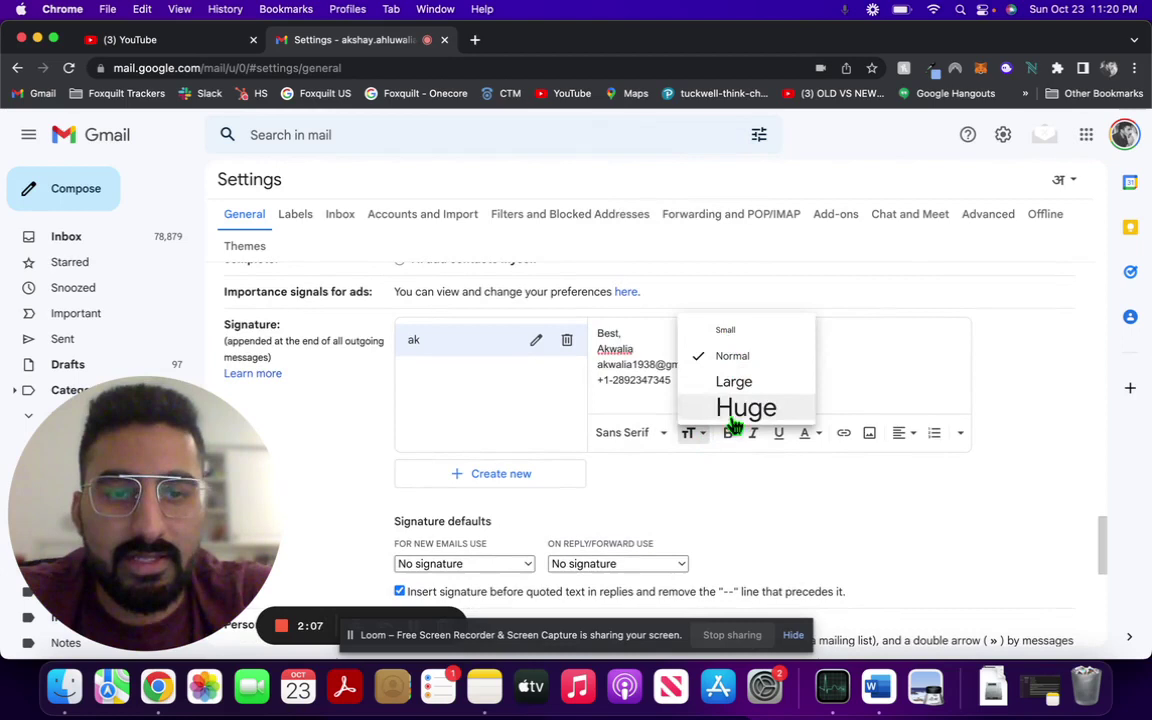
click(730, 508)
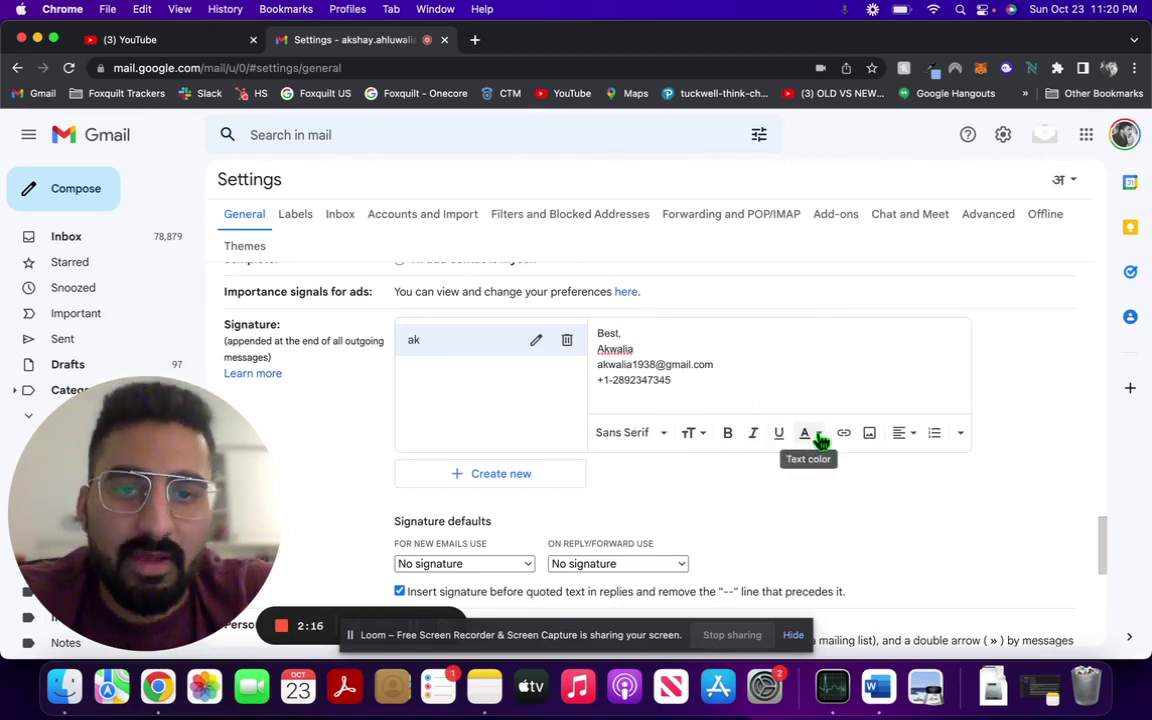
click(819, 436)
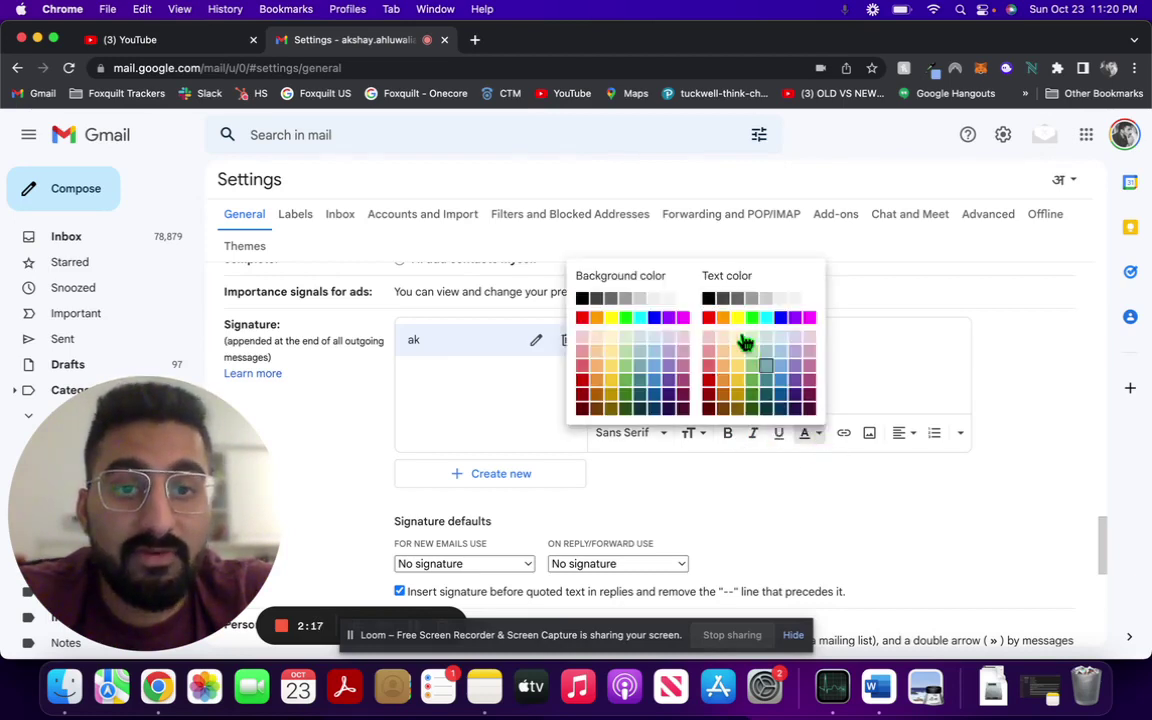
click(694, 365)
Step: Colour the signature's email address line orange
drag(715, 365, 592, 367)
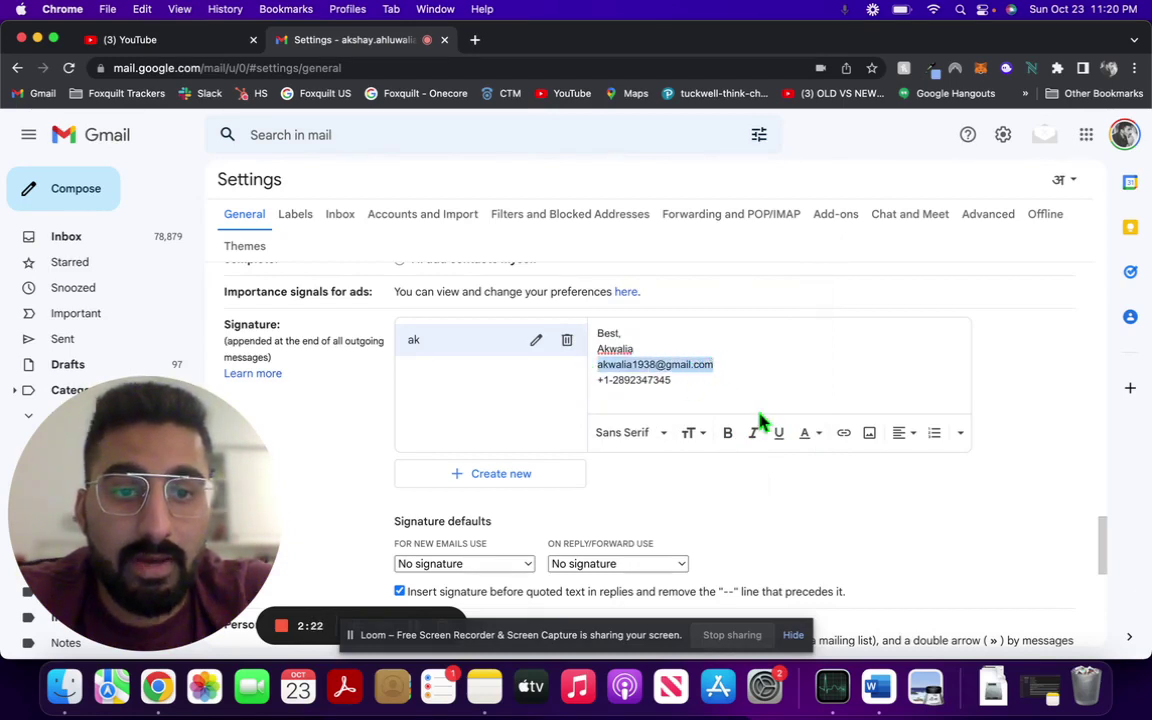
click(818, 436)
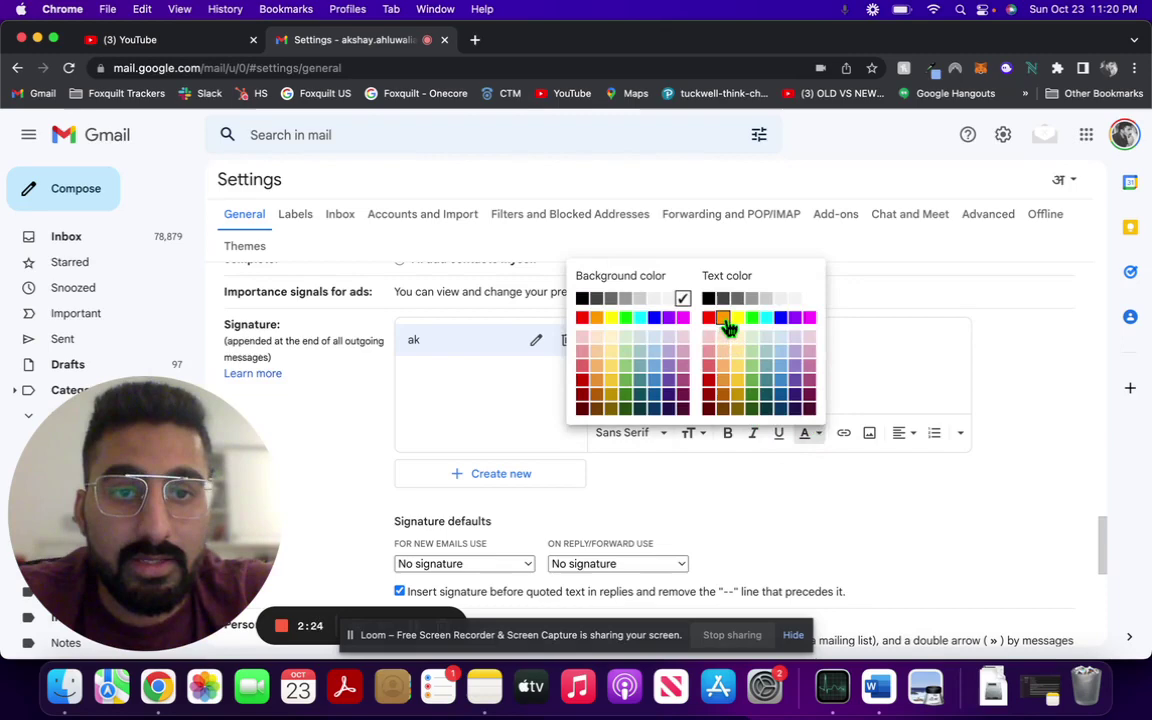
click(723, 318)
click(728, 391)
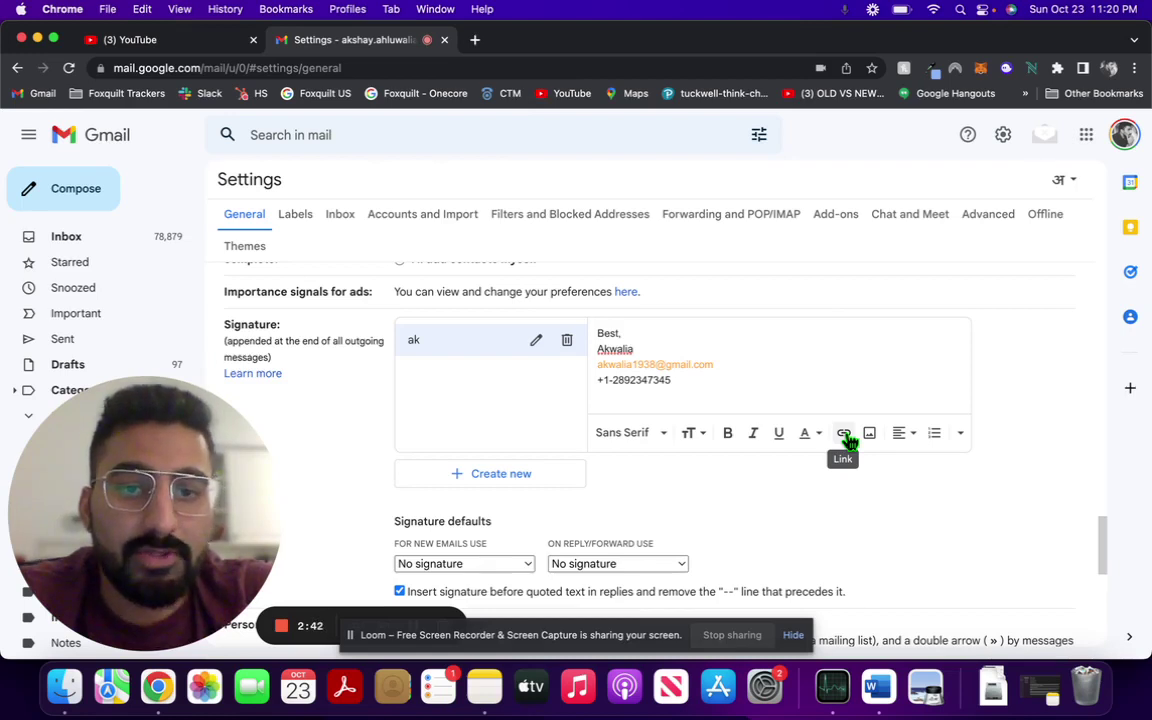
click(845, 436)
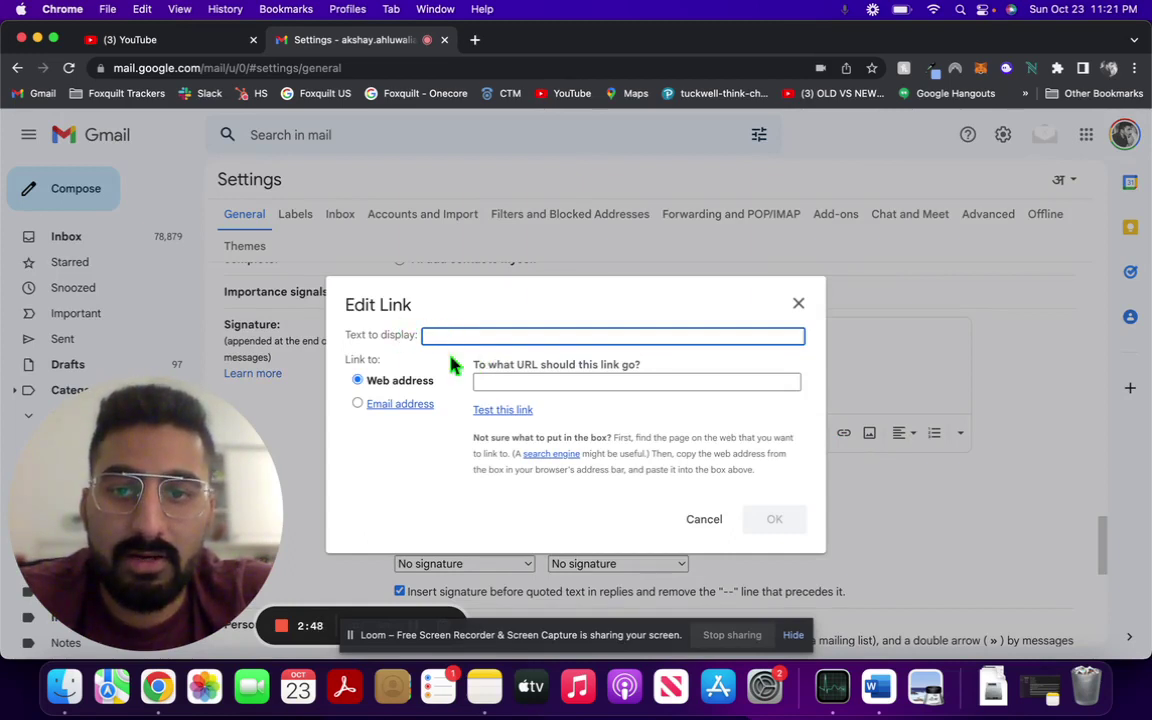
click(520, 380)
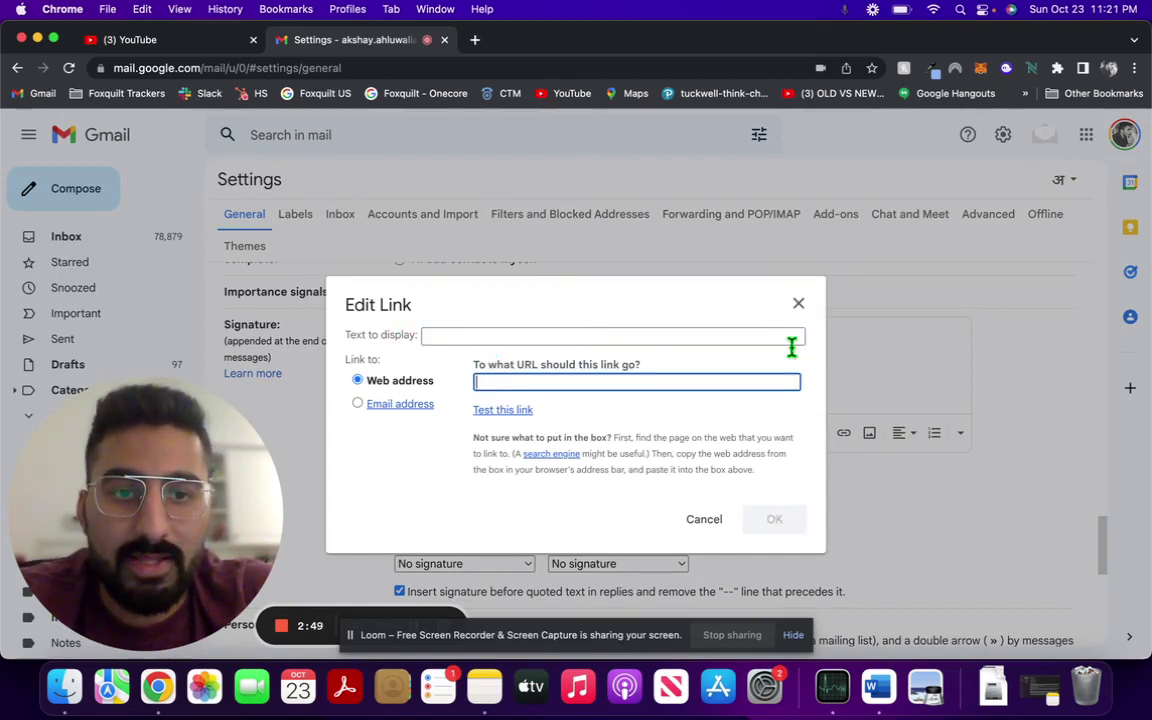
click(799, 303)
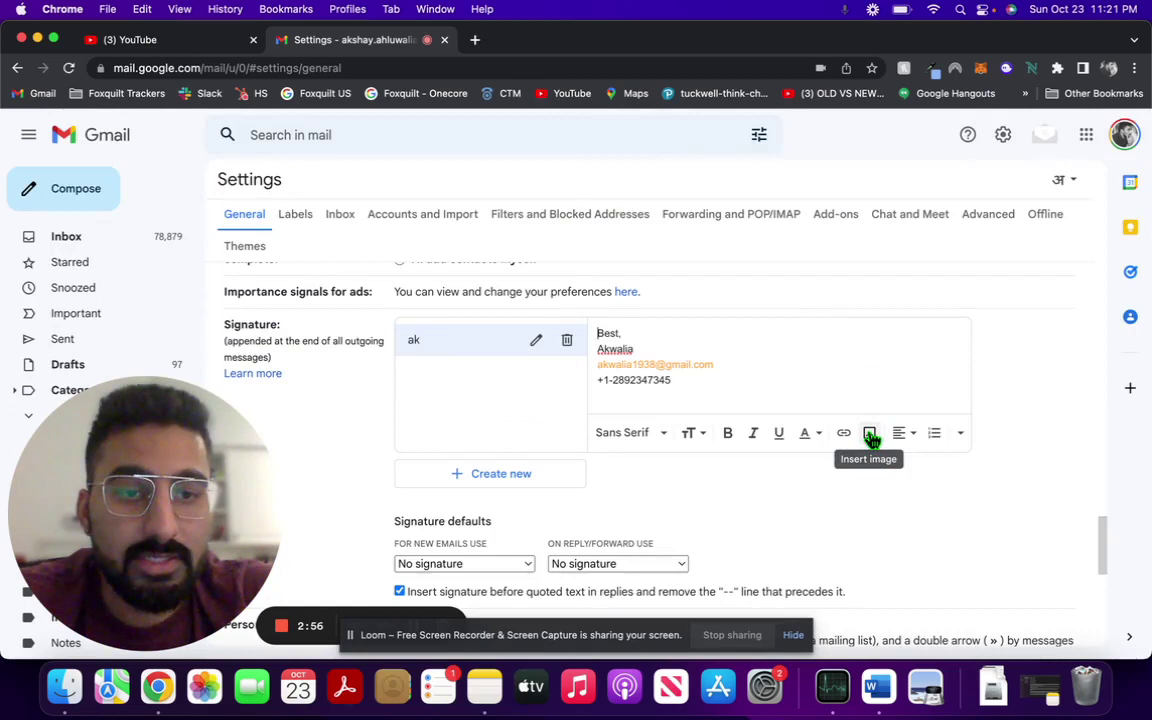
click(912, 440)
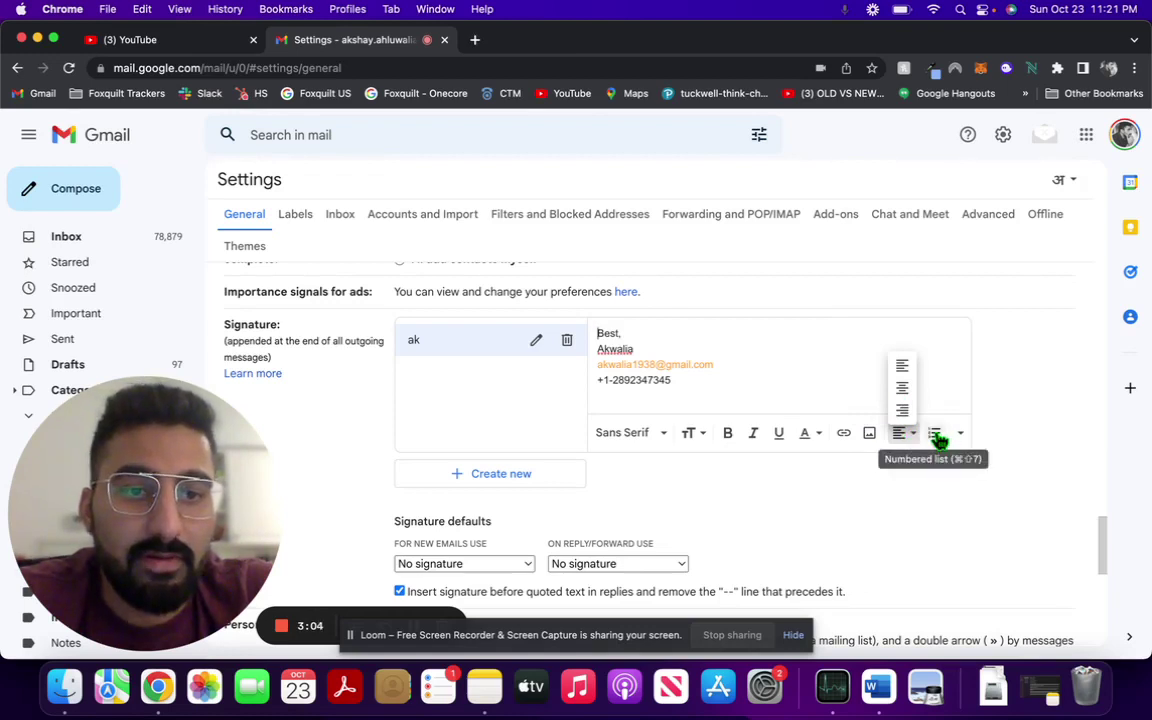
click(960, 434)
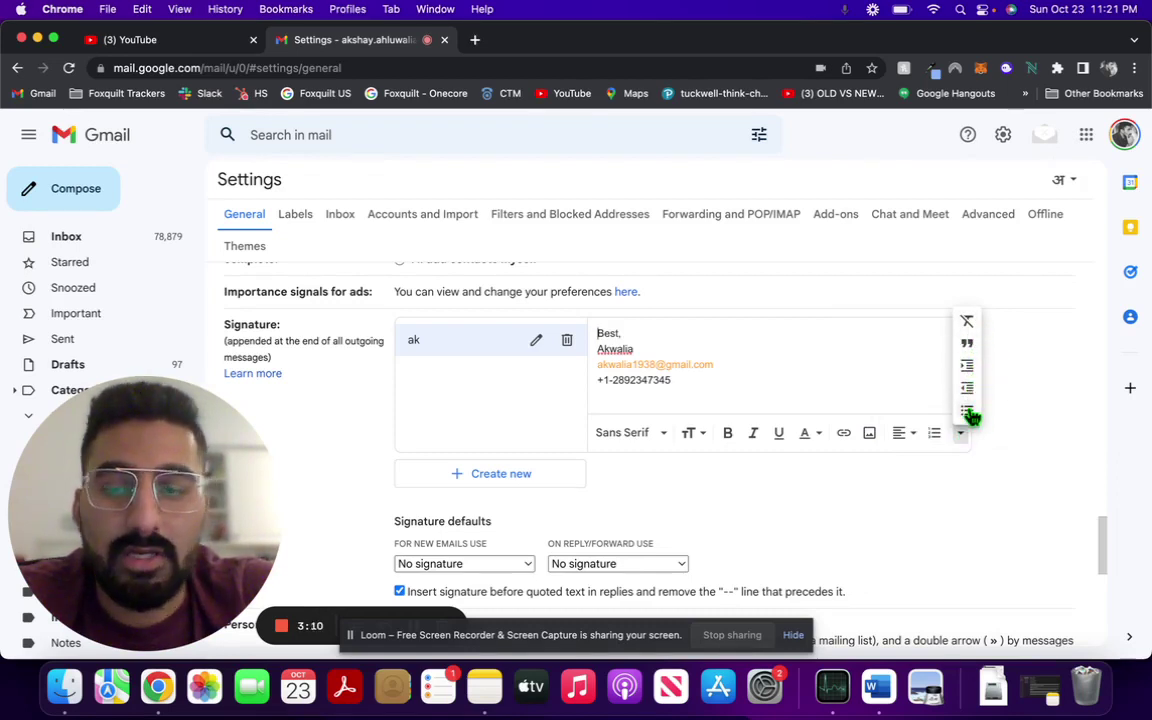
click(967, 485)
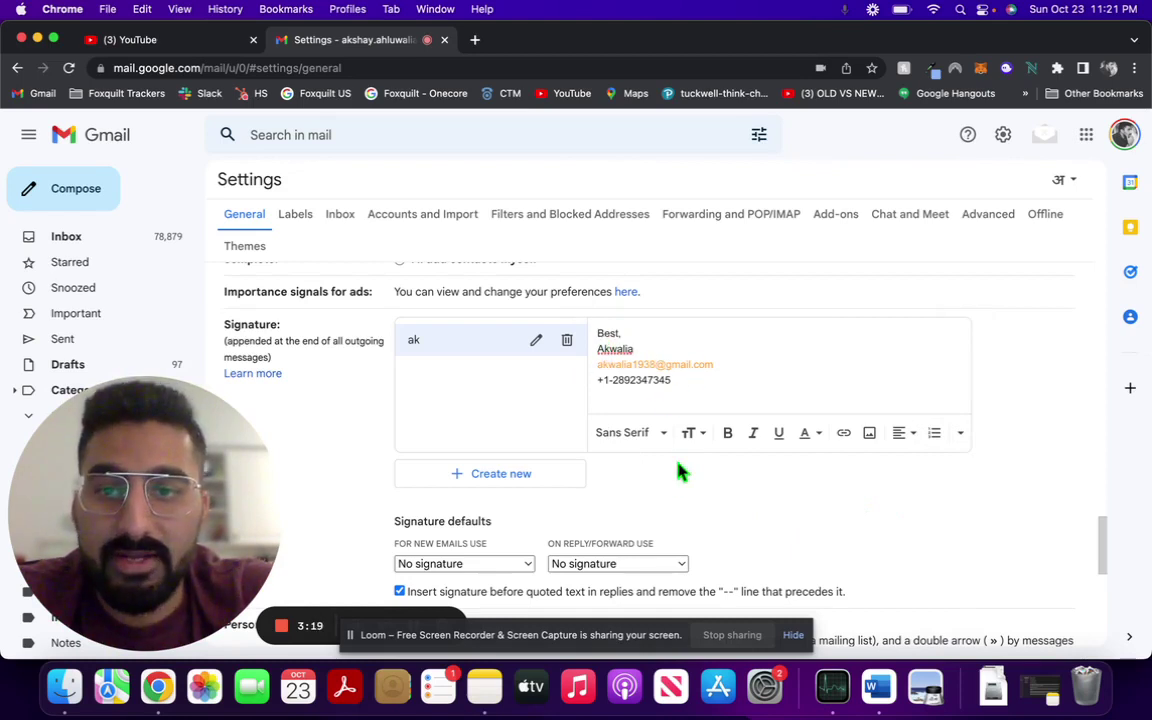
Step: Set 'ak' as the default signature for new emails and for replies/forwards
scroll(660, 505, down, 2)
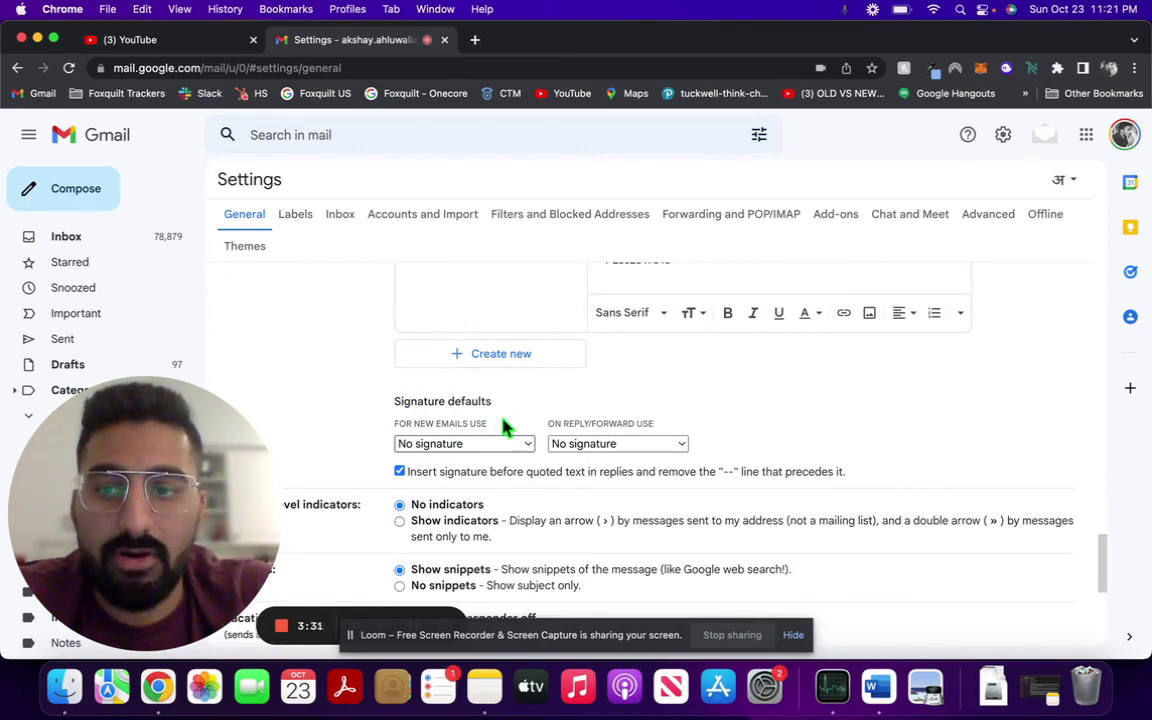
click(526, 443)
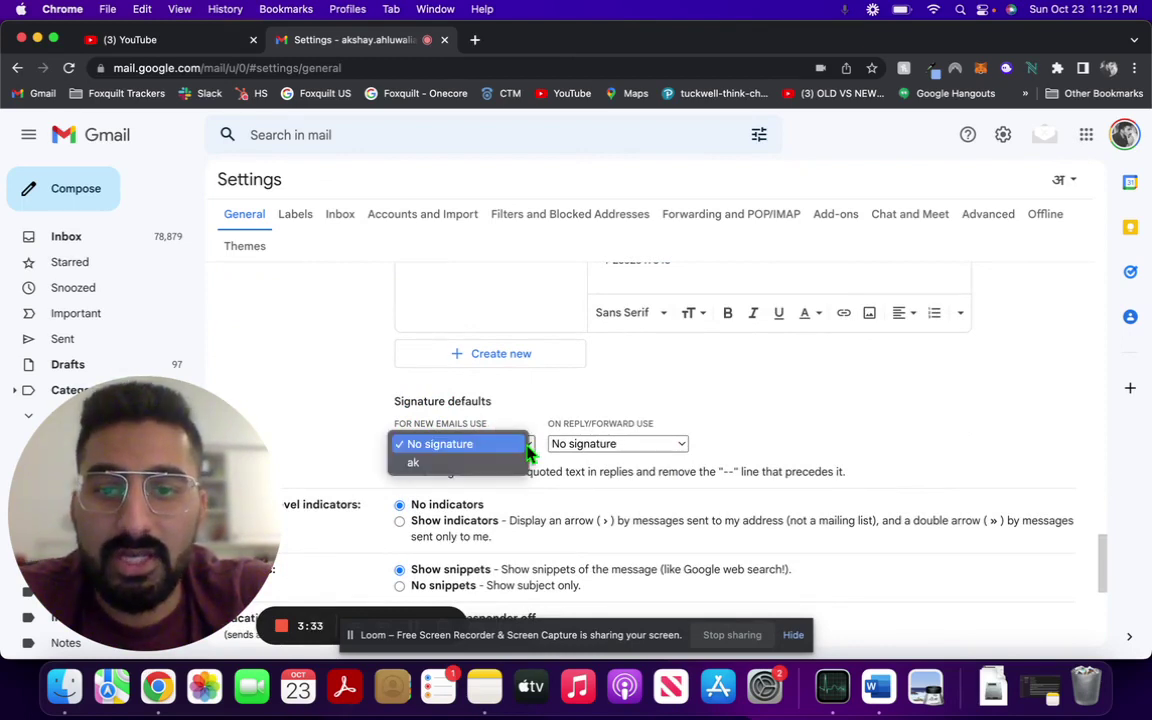
click(455, 463)
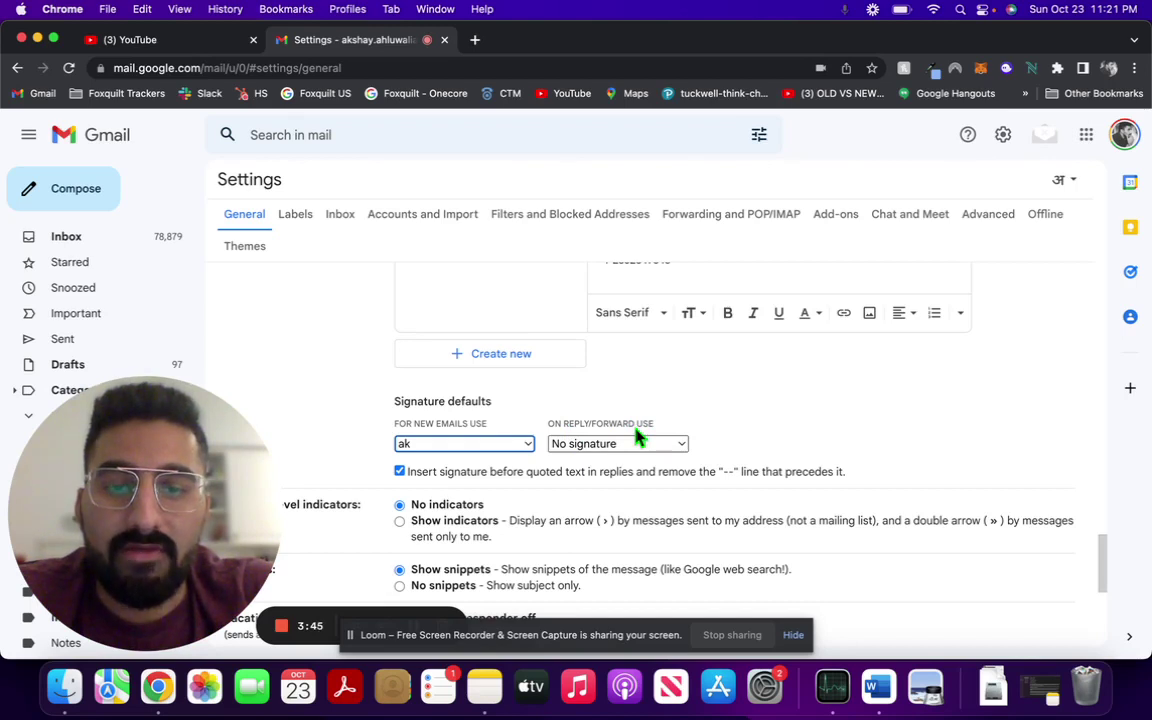
click(676, 443)
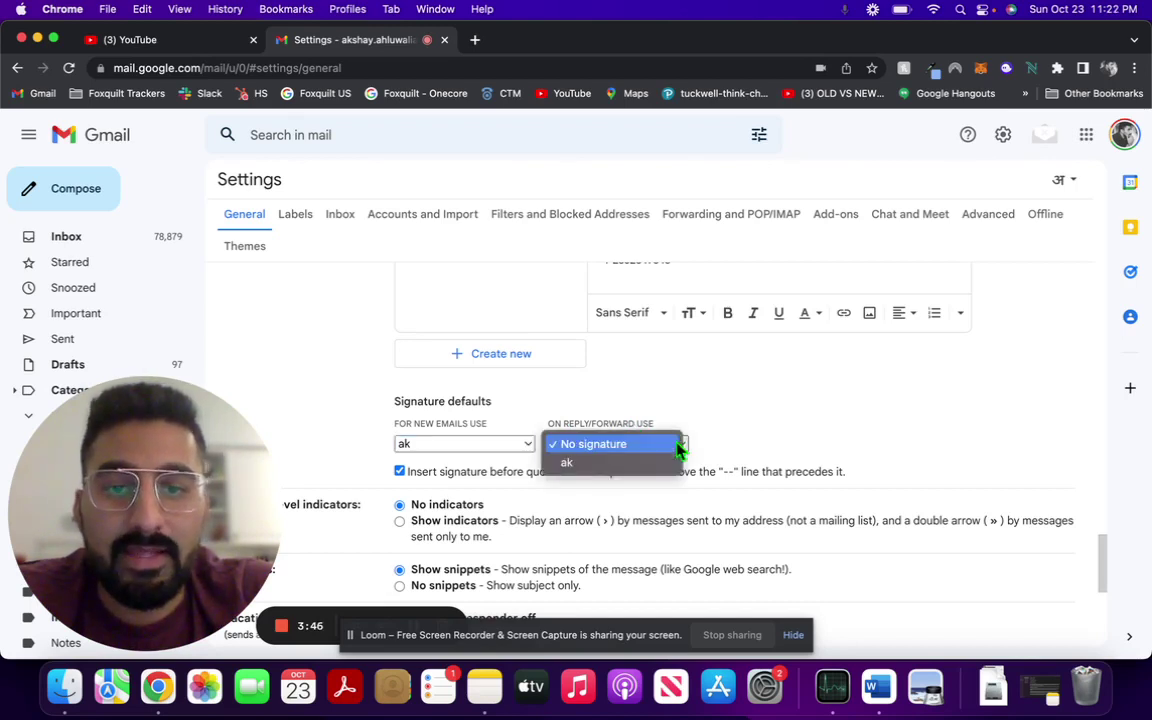
click(620, 465)
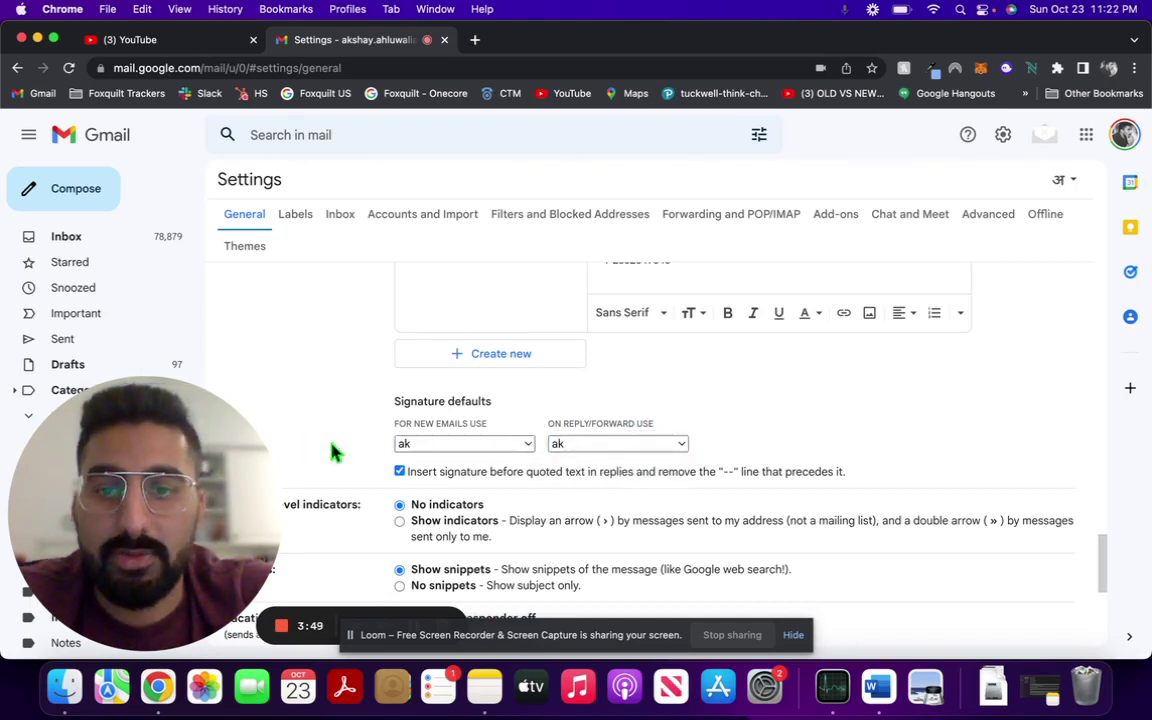
scroll(355, 465, down, 3)
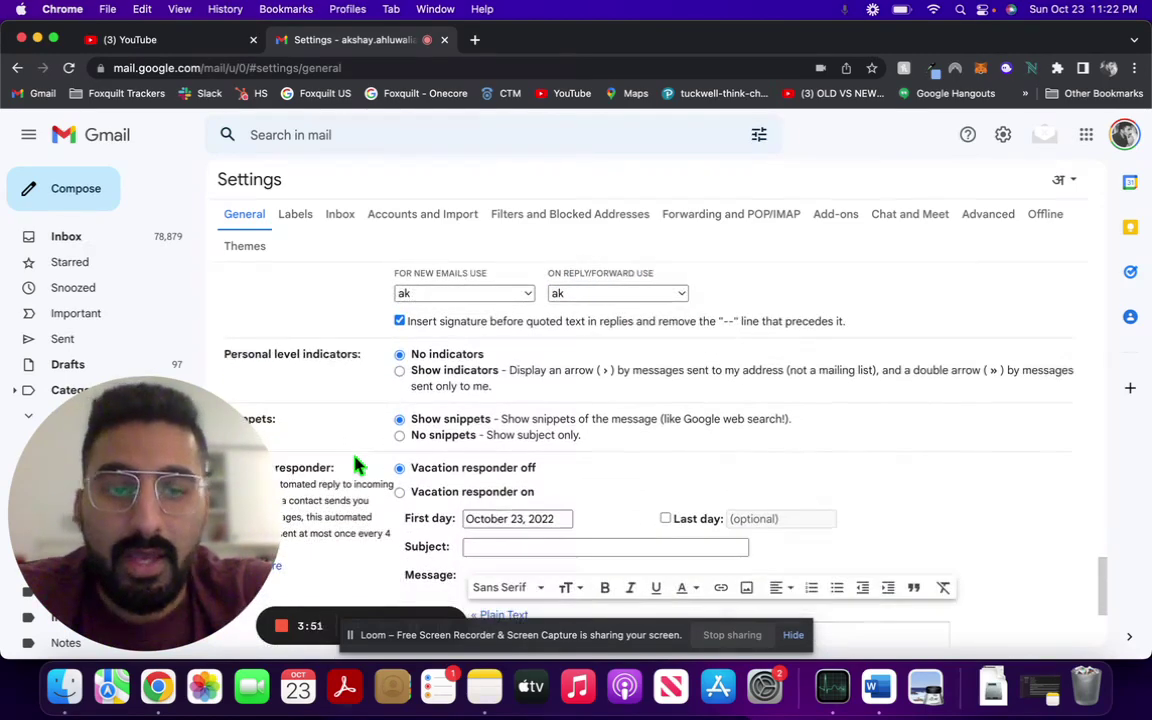
scroll(355, 465, up, 3)
scroll(355, 465, up, 1)
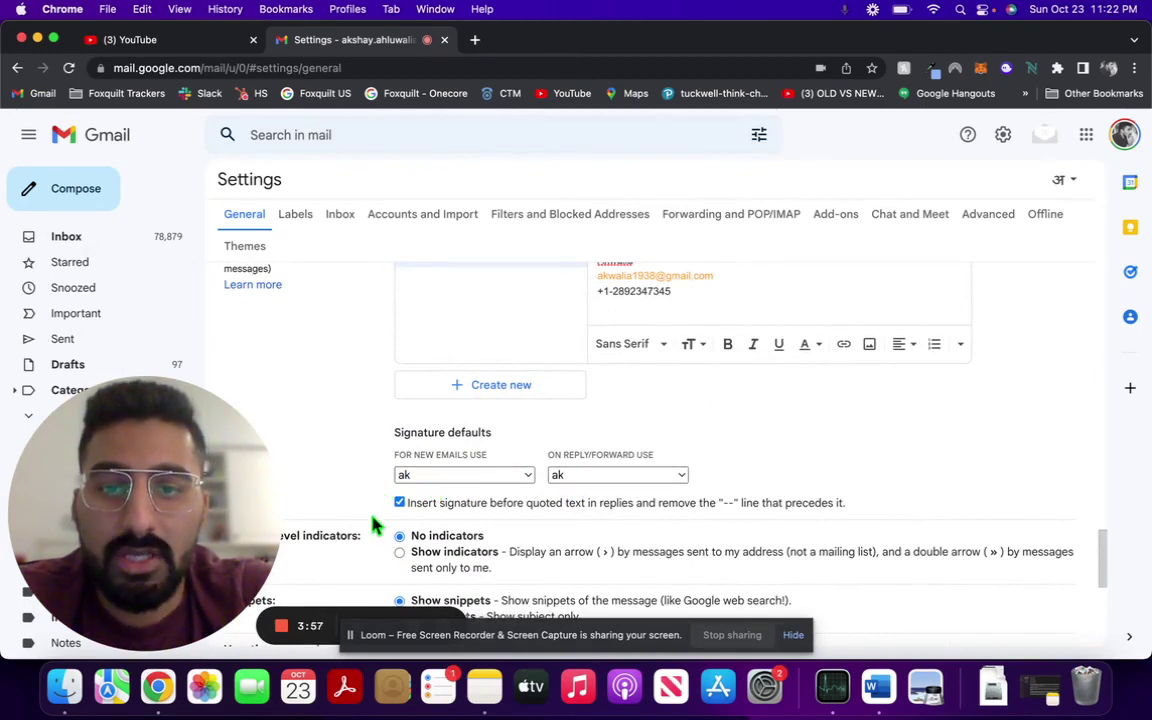
scroll(373, 527, up, 1)
scroll(373, 525, down, 1)
scroll(373, 525, down, 10)
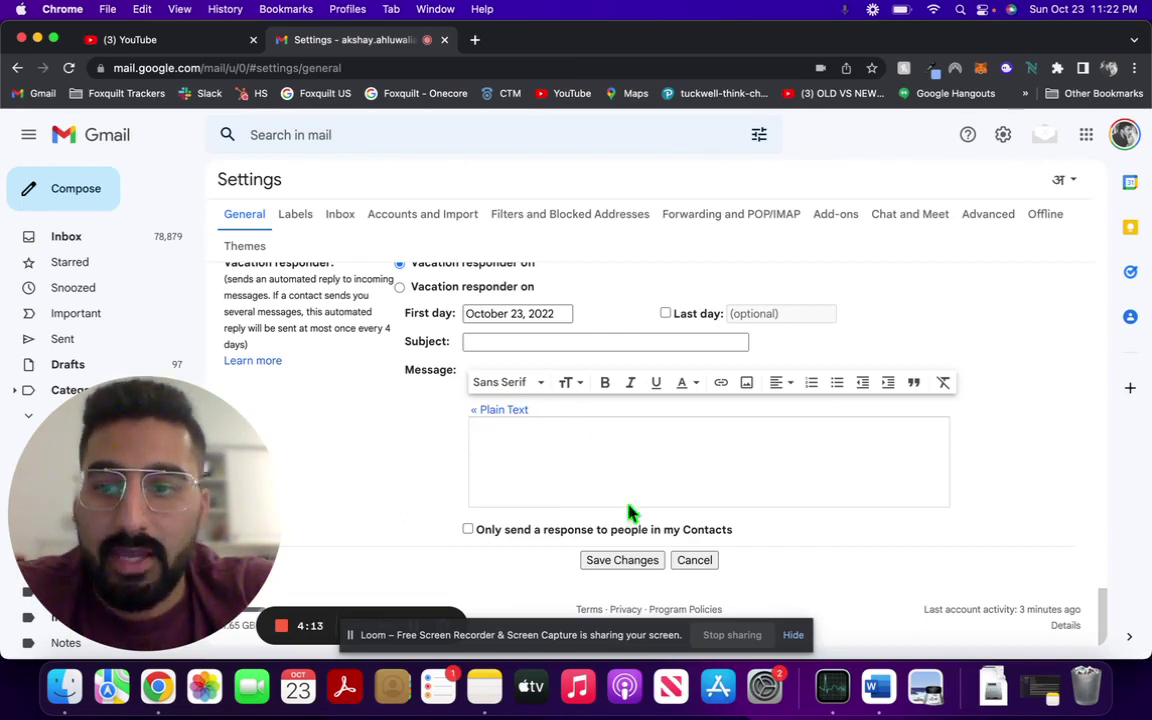
Step: Save the settings and compose a new message showing the inserted signature
click(615, 565)
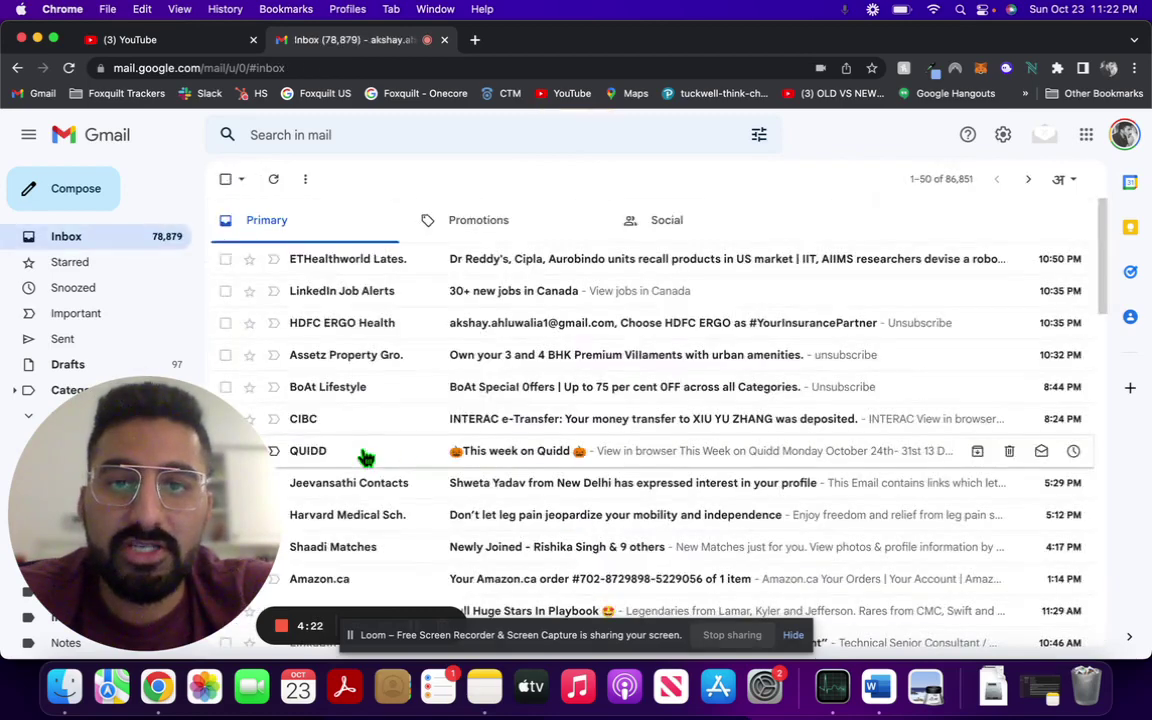
click(68, 193)
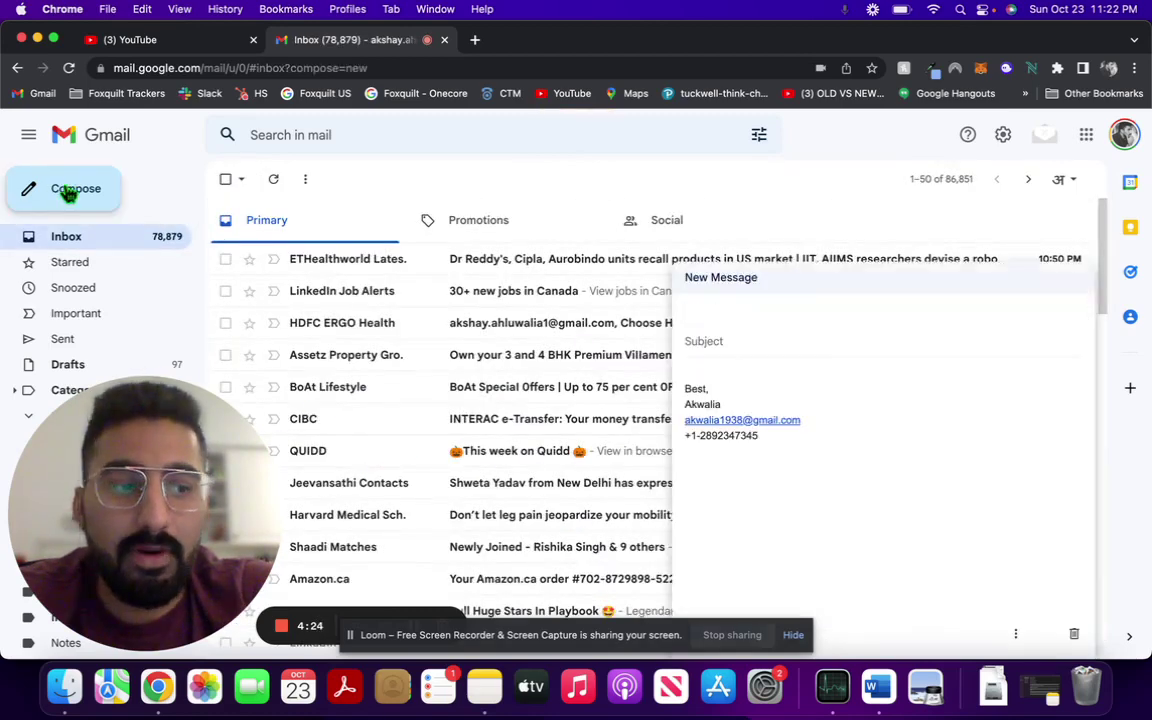